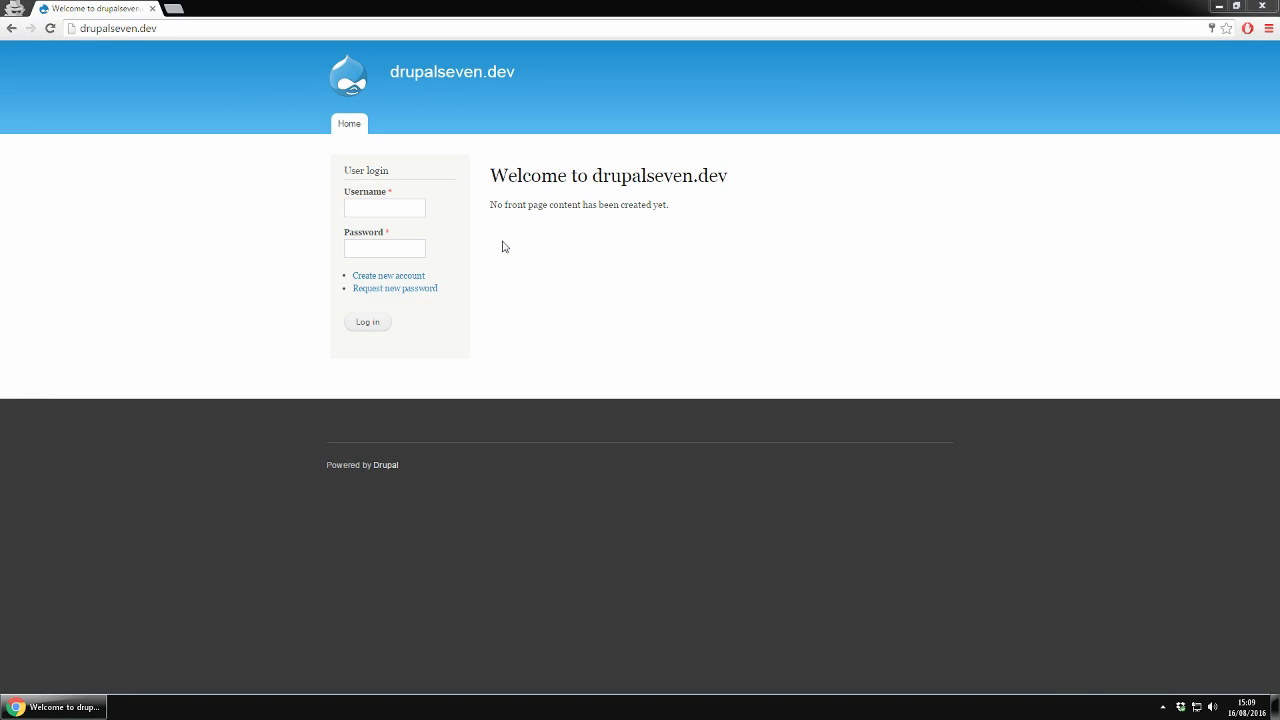
# - Load the site's login page at drupalseven.dev/user
pyautogui.click(187, 34)
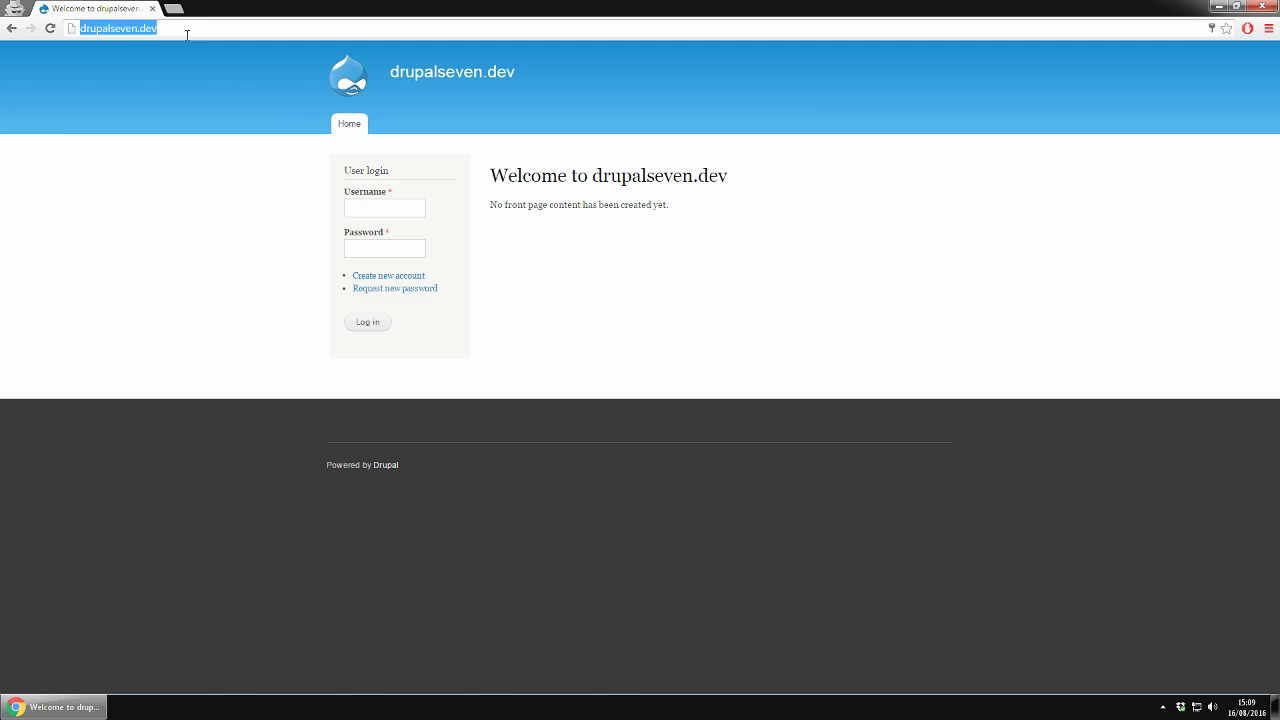
pyautogui.click(187, 34)
pyautogui.write('/user')
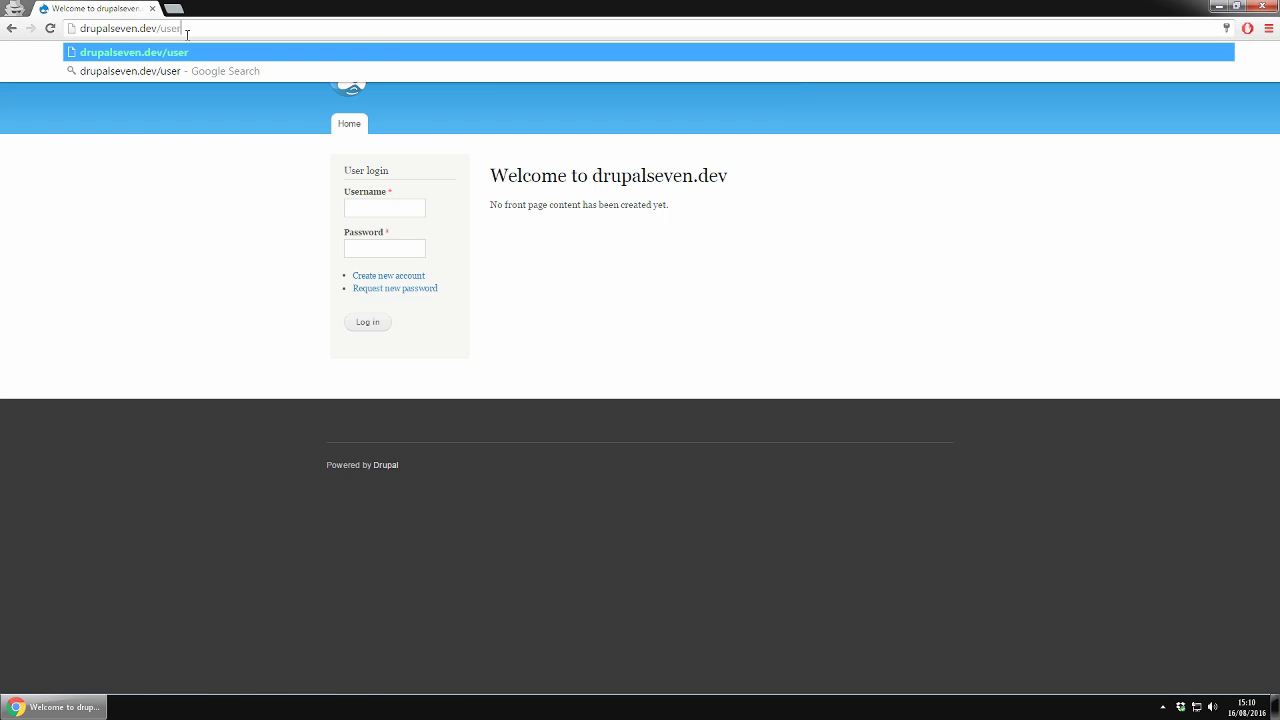
pyautogui.press('Return')
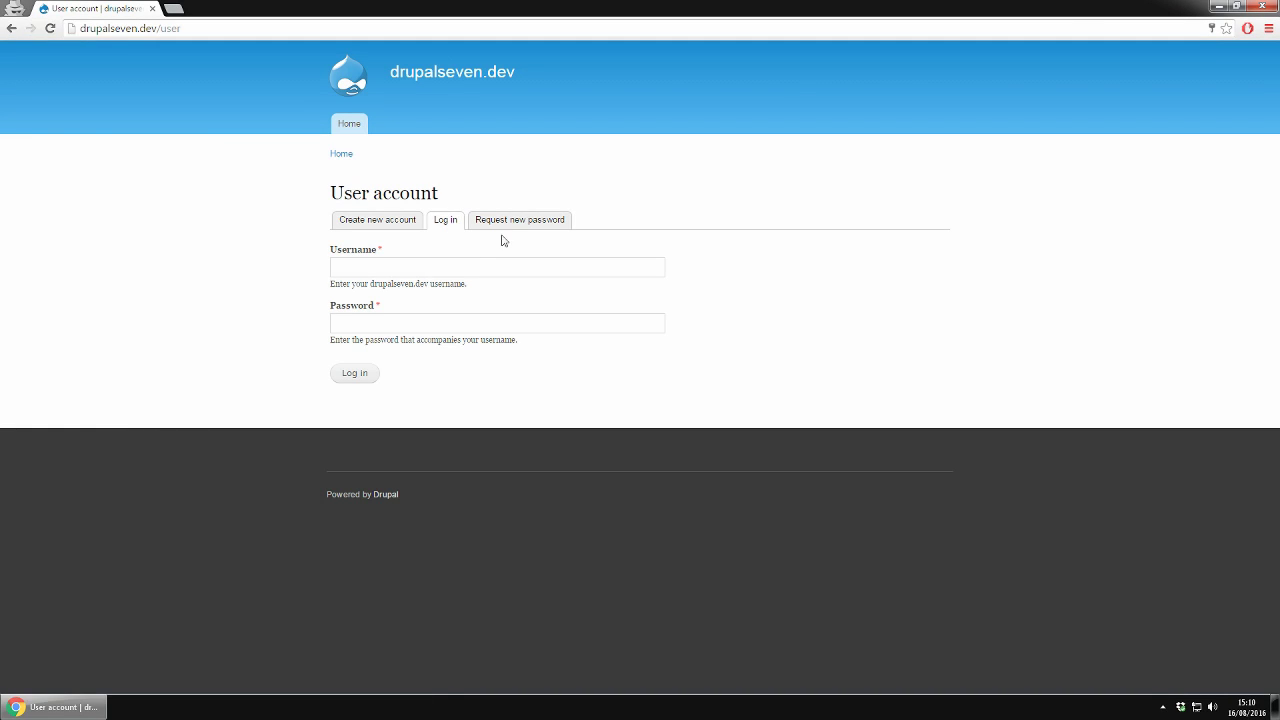
pyautogui.click(373, 225)
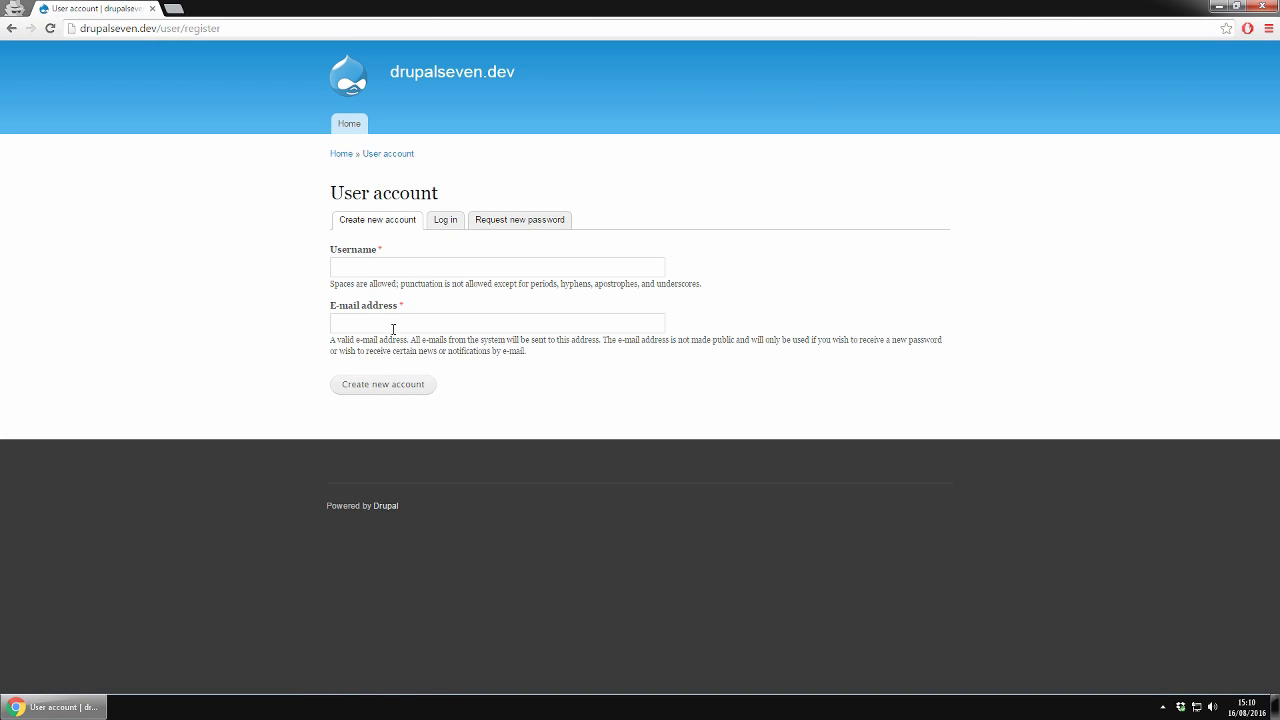
pyautogui.click(444, 225)
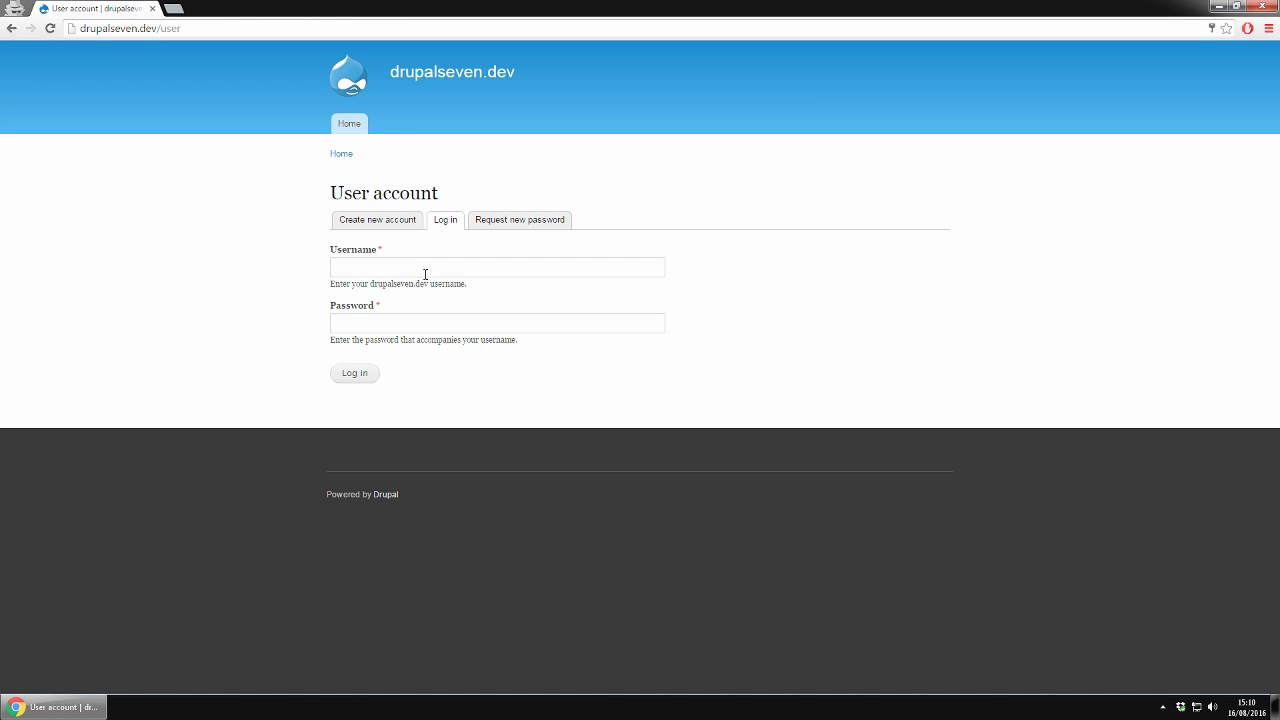
# - Log in as admin with the saved login details and open the People list
pyautogui.click(425, 274)
pyautogui.click(423, 288)
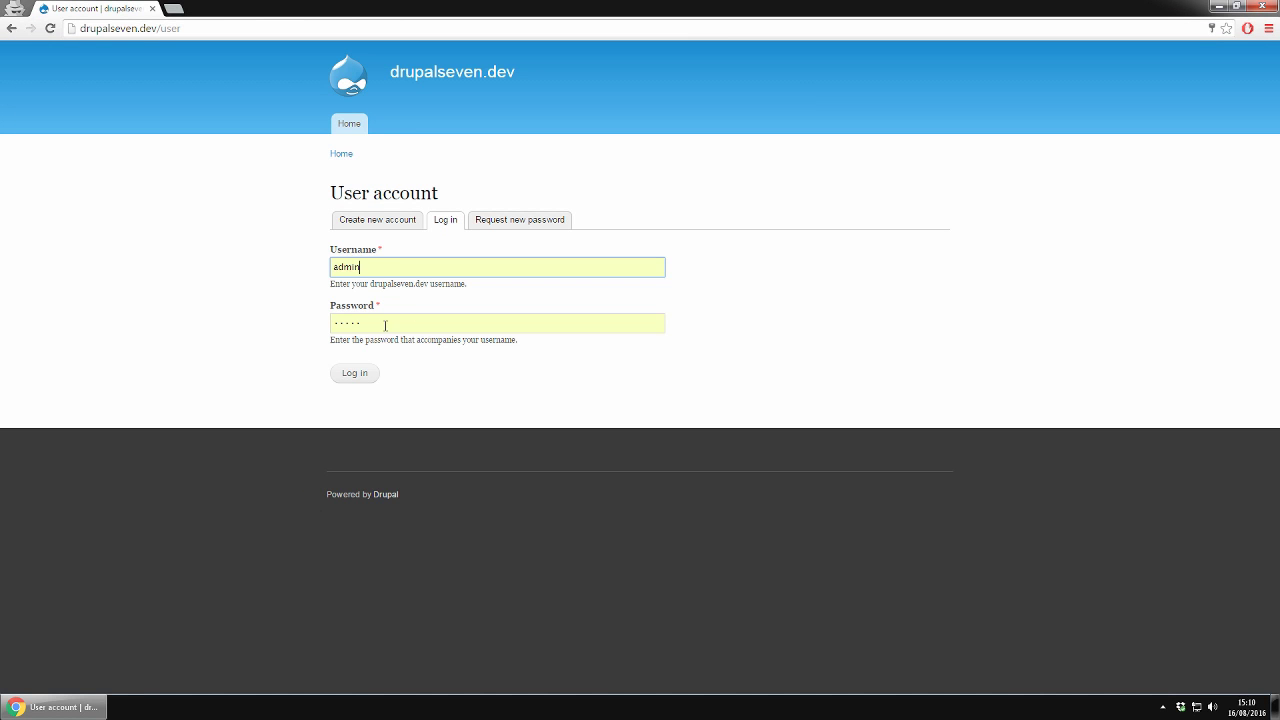
pyautogui.click(352, 374)
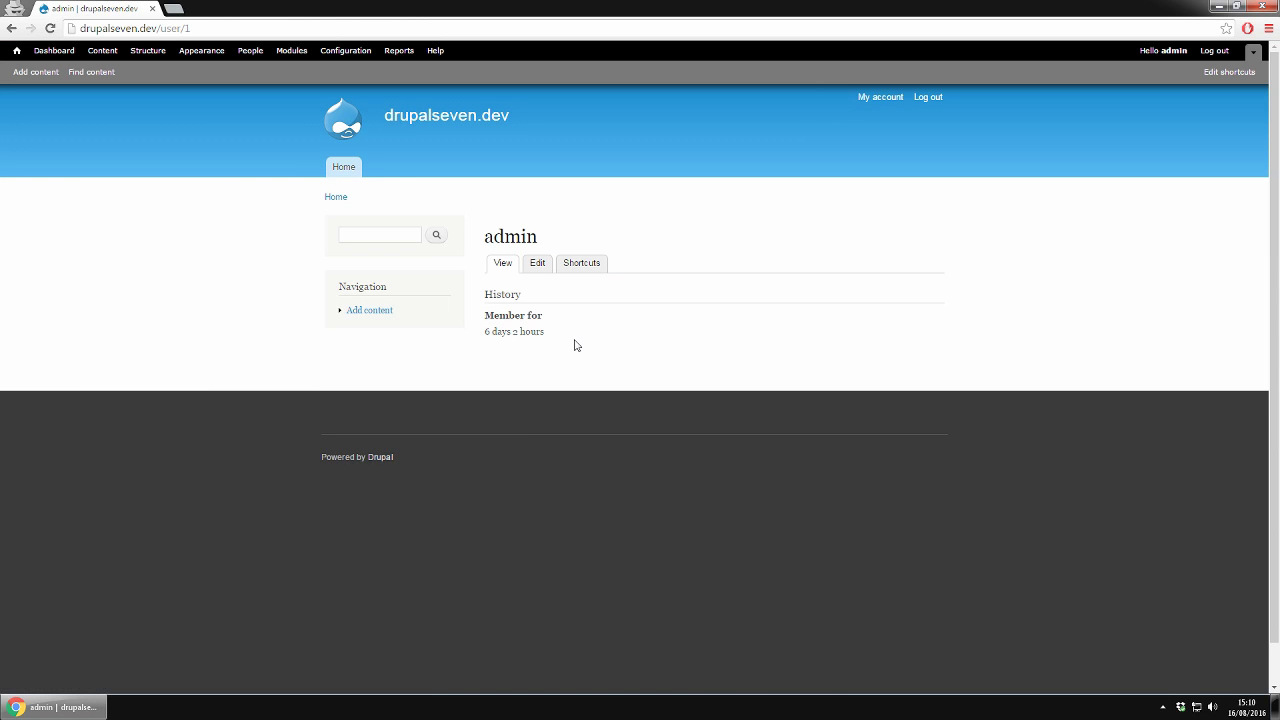
pyautogui.click(251, 51)
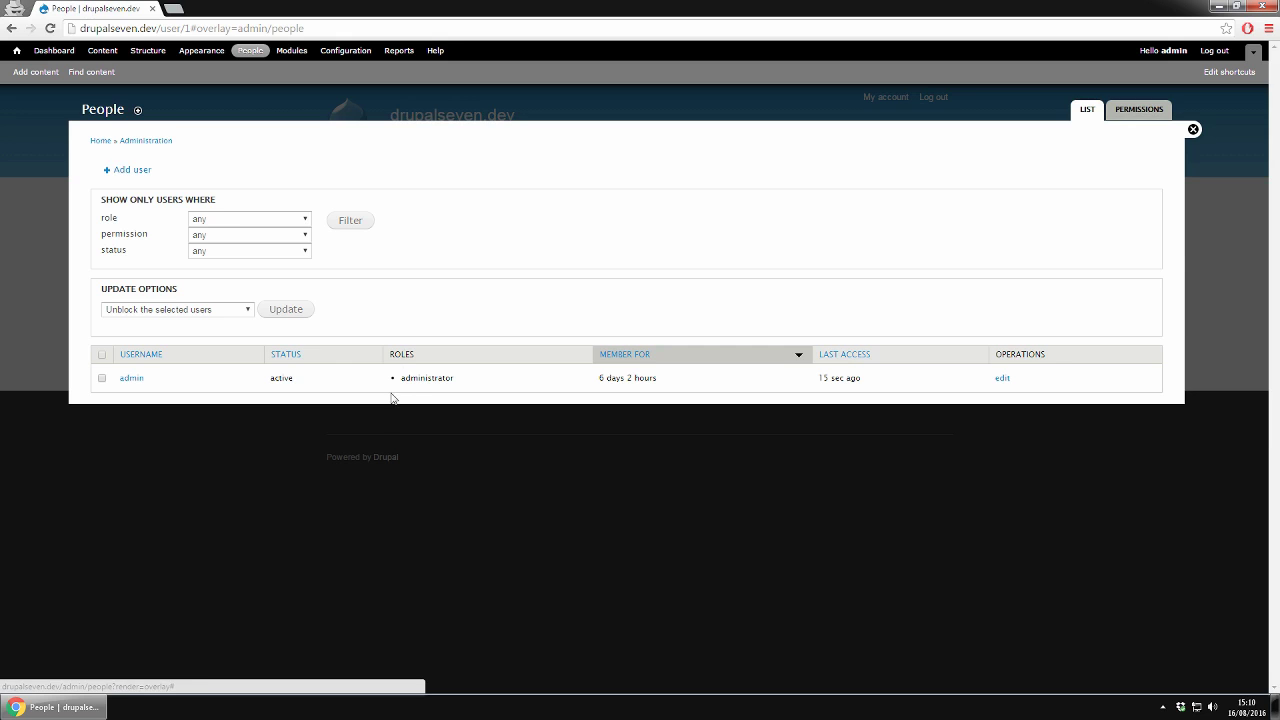
# - Start a new user named admin_second and enter a gmail.com e-mail address for it
pyautogui.click(130, 171)
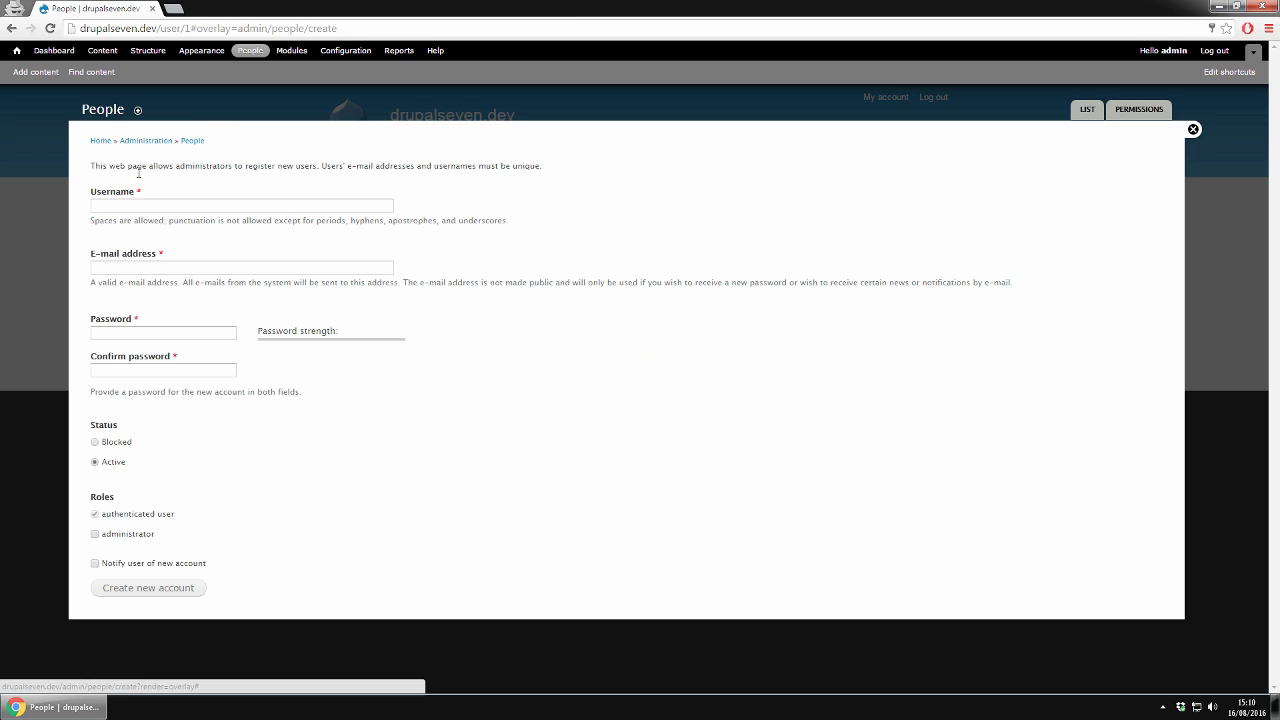
pyautogui.click(176, 205)
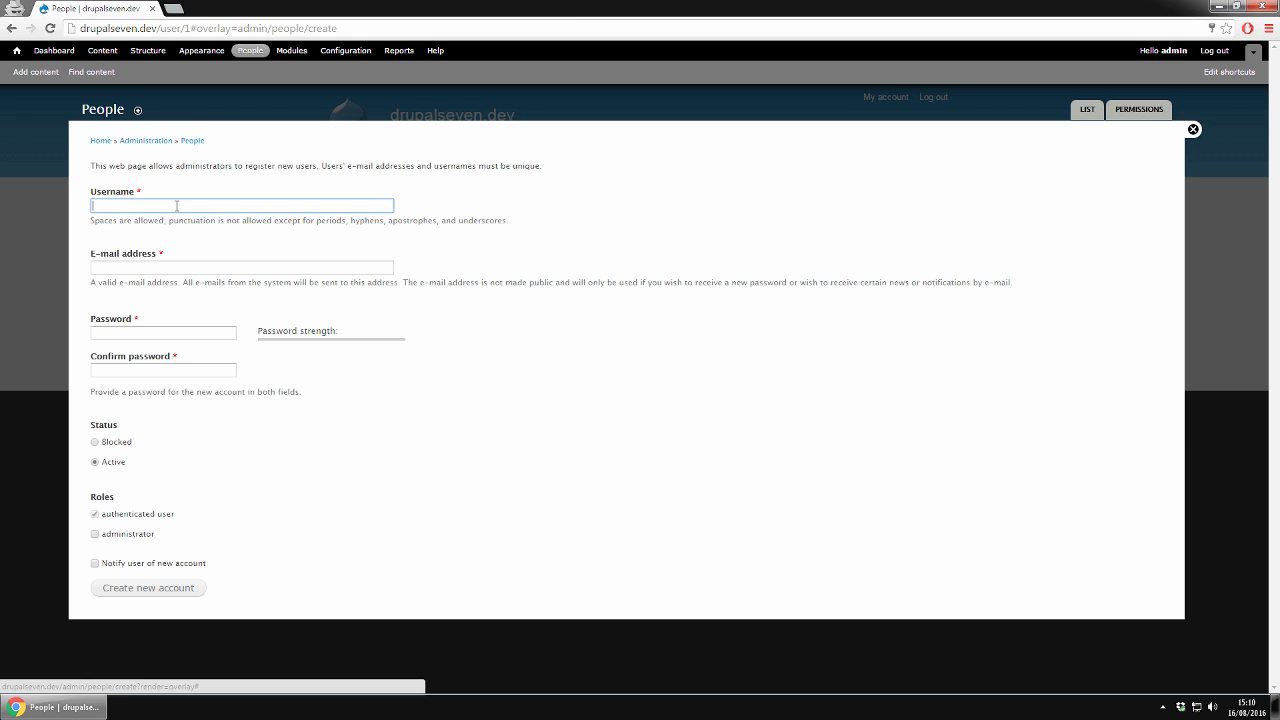
pyautogui.write('adm')
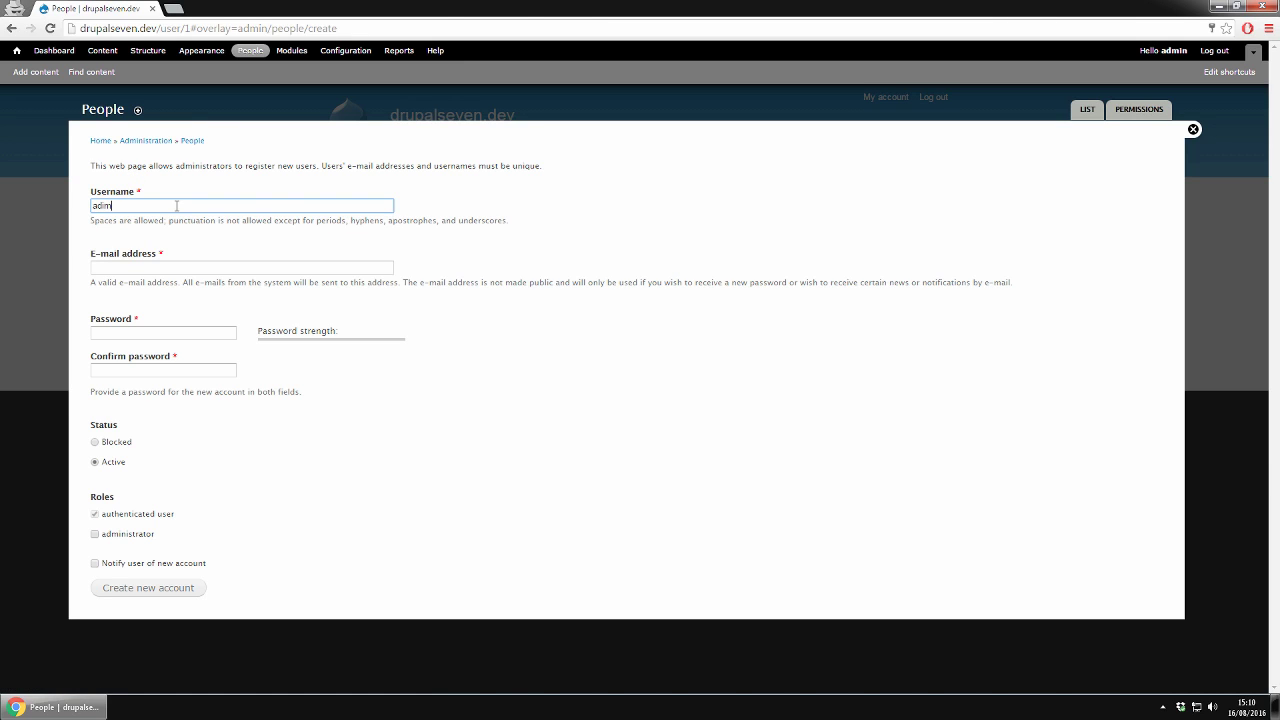
pyautogui.press('BackSpace')
pyautogui.write('min')
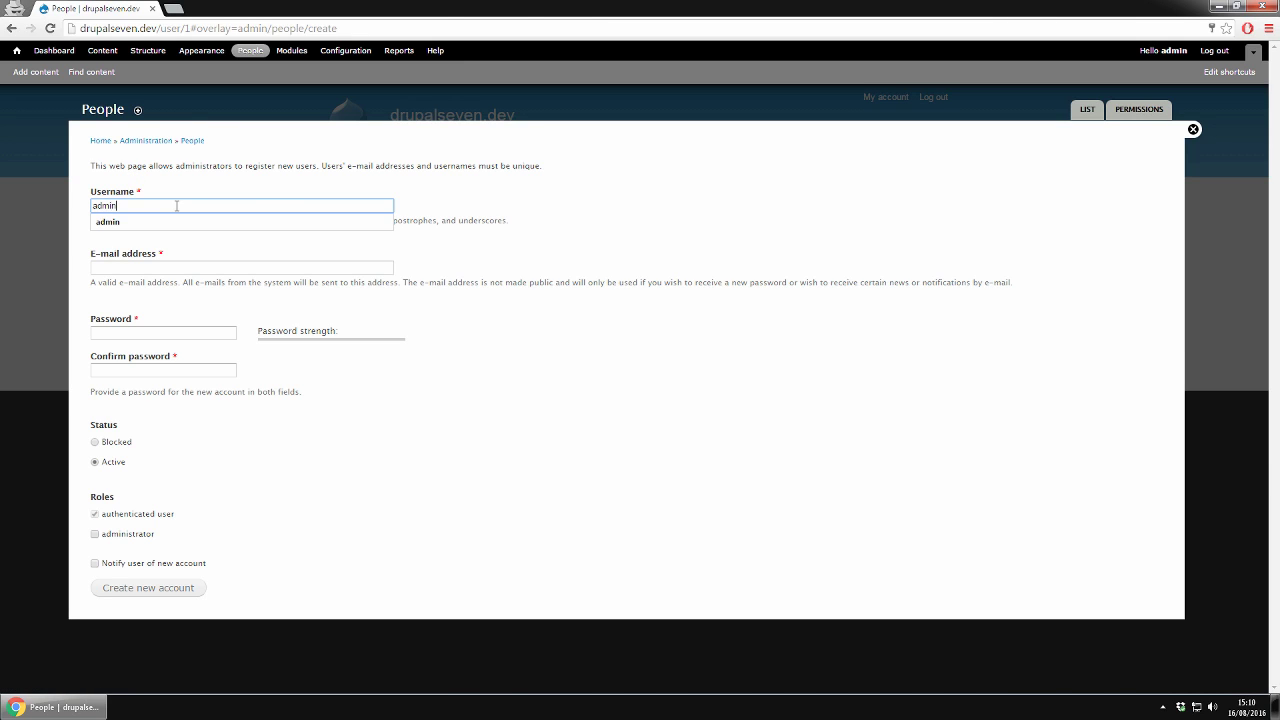
pyautogui.write('_second')
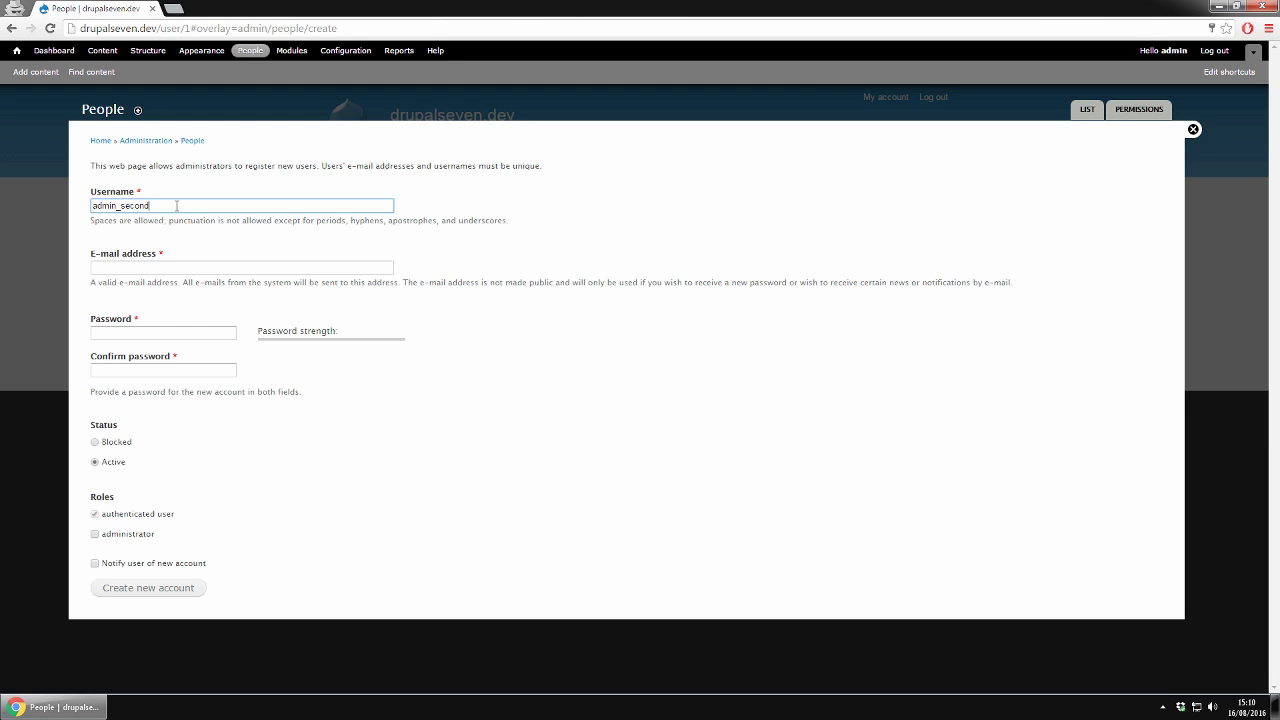
pyautogui.hotkey('ctrl', 'a')
pyautogui.hotkey('ctrl', 'c')
pyautogui.click(228, 262)
pyautogui.hotkey('ctrl', 'v')
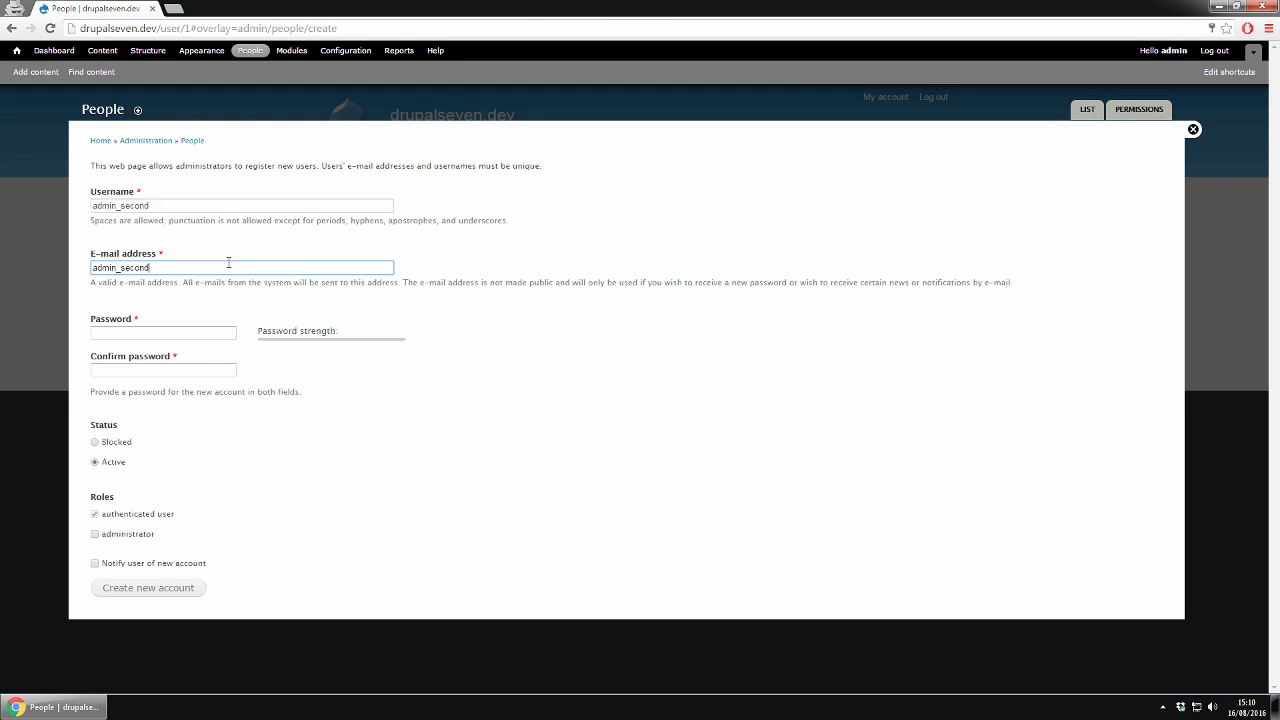
pyautogui.write('@gmail.com')
# - Set and confirm the account password, grant the administrator role, and create the account
pyautogui.click(128, 333)
pyautogui.write('a')
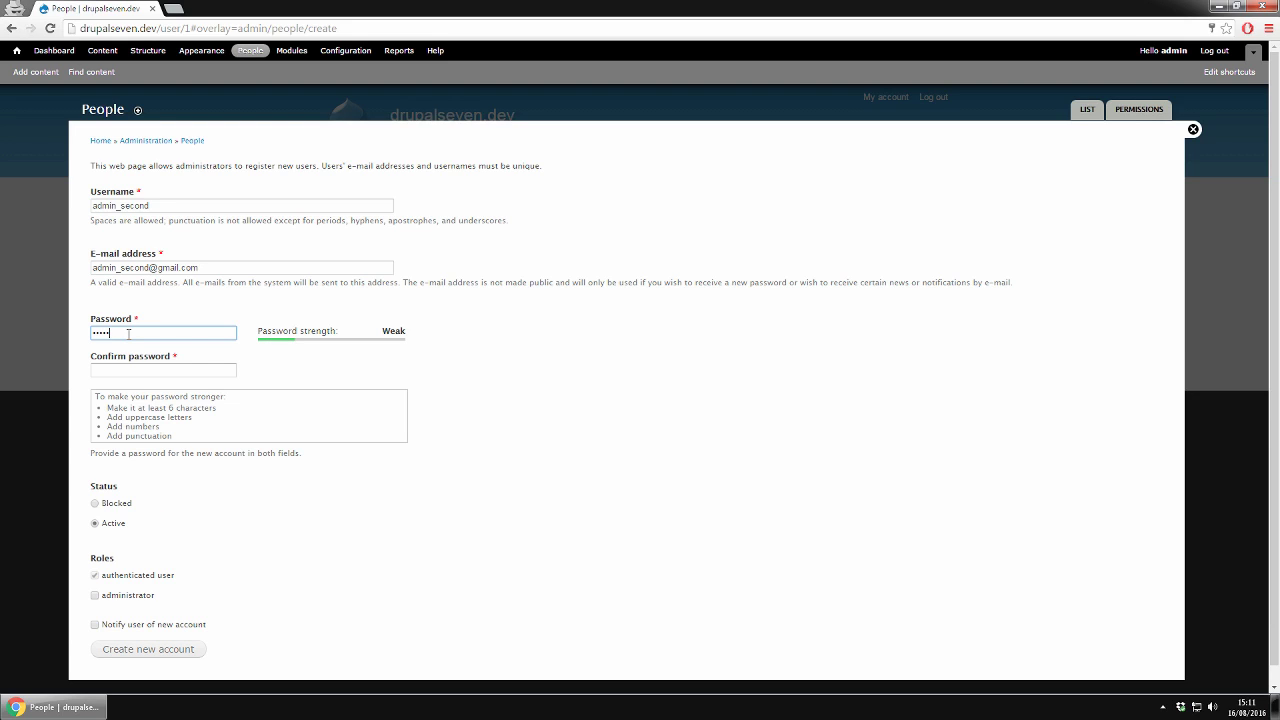
pyautogui.write('1')
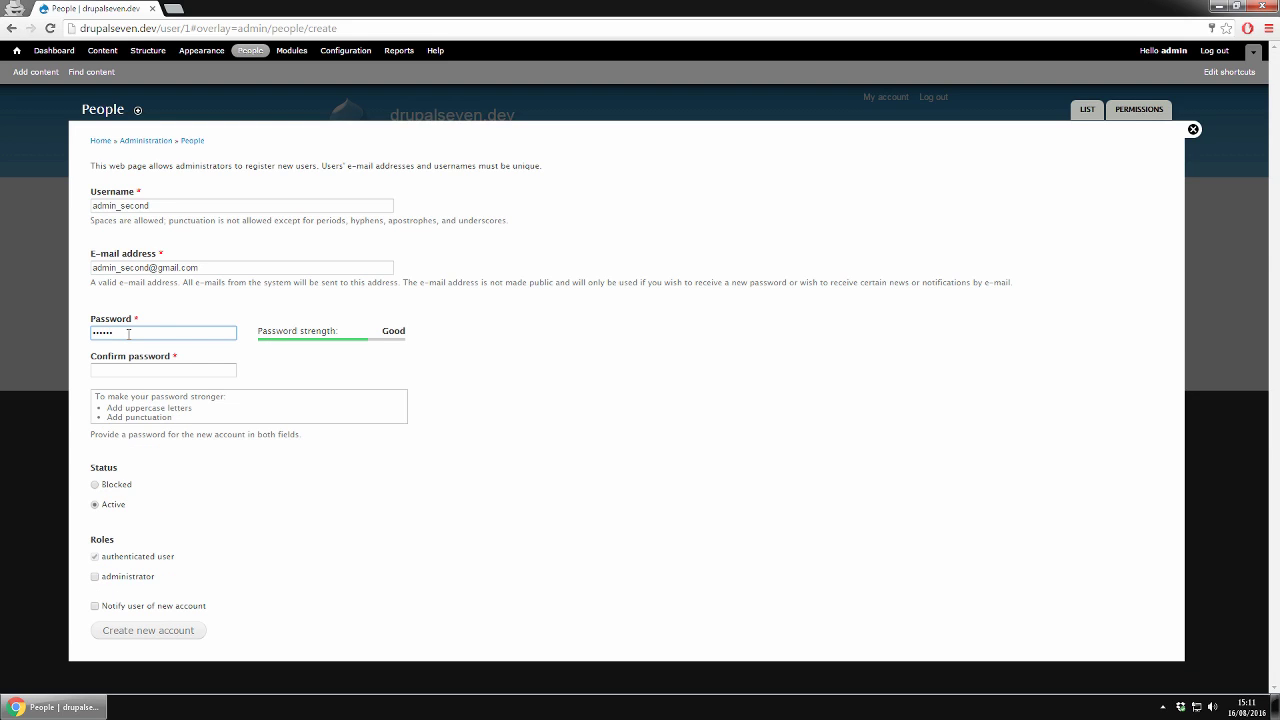
pyautogui.press('Tab')
pyautogui.write('admin1')
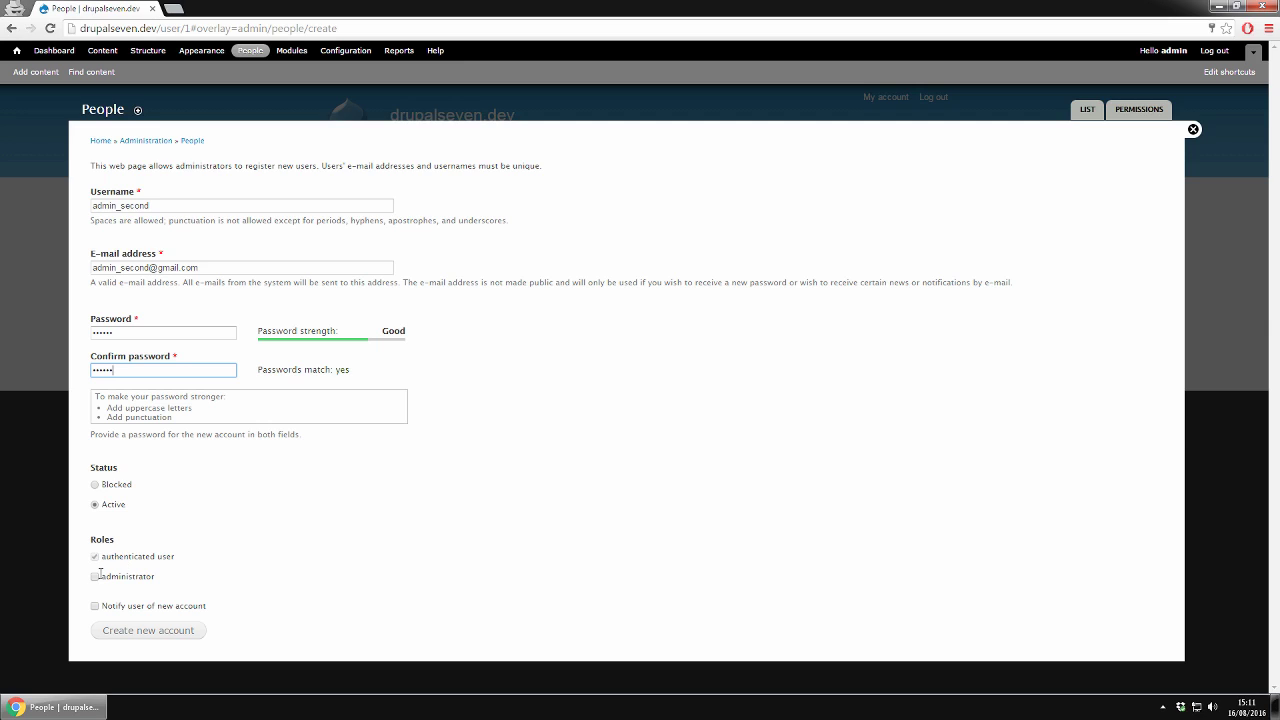
pyautogui.click(95, 578)
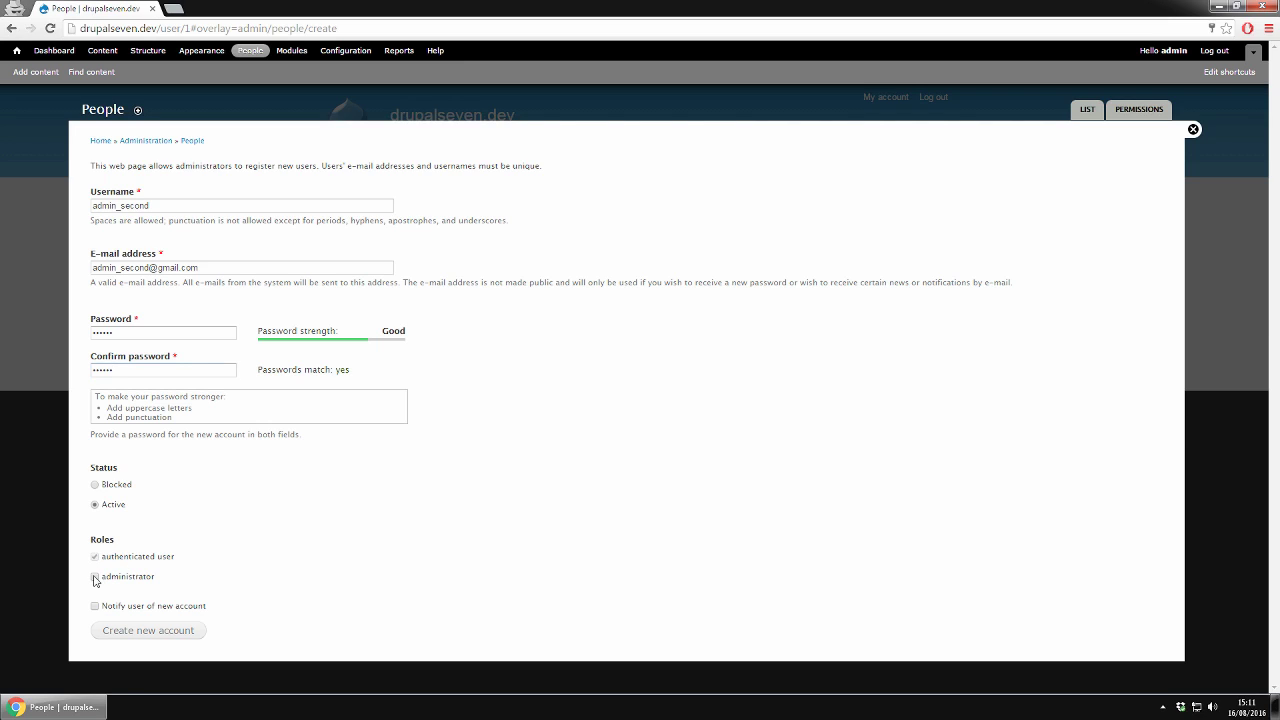
pyautogui.click(129, 637)
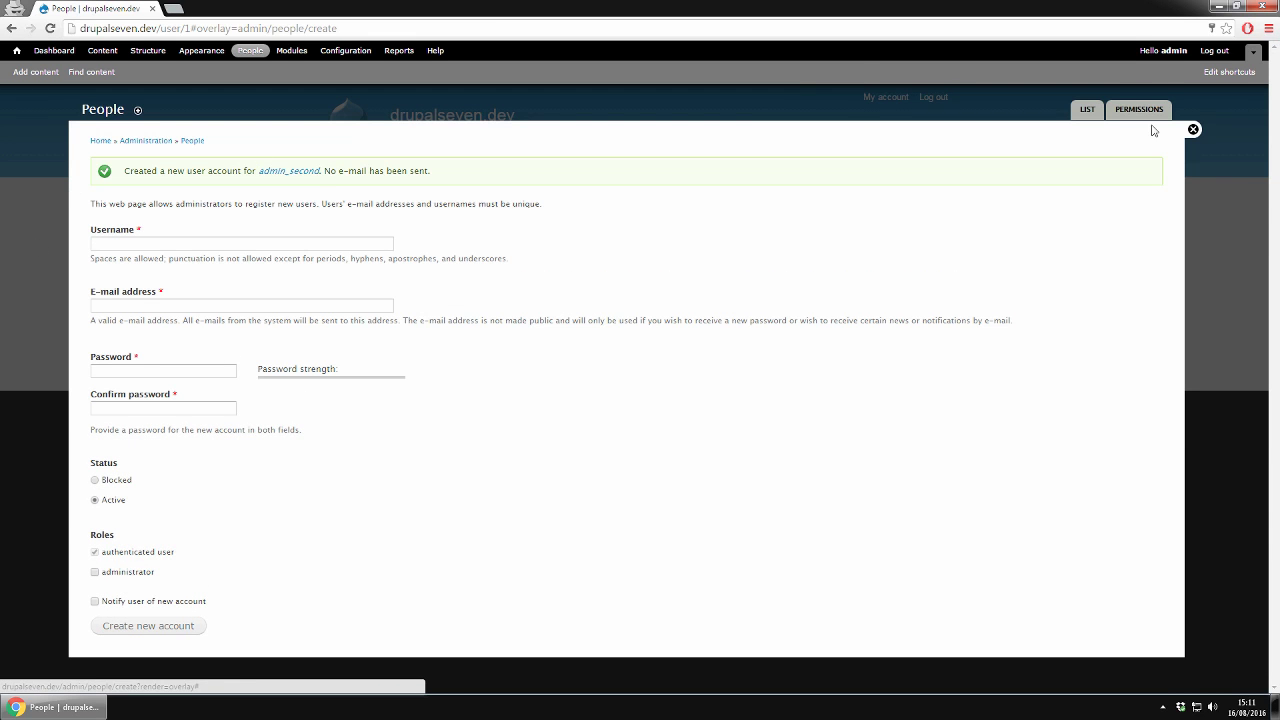
# - Check that admin_second is listed under People, then go to the Permissions page
pyautogui.click(1088, 112)
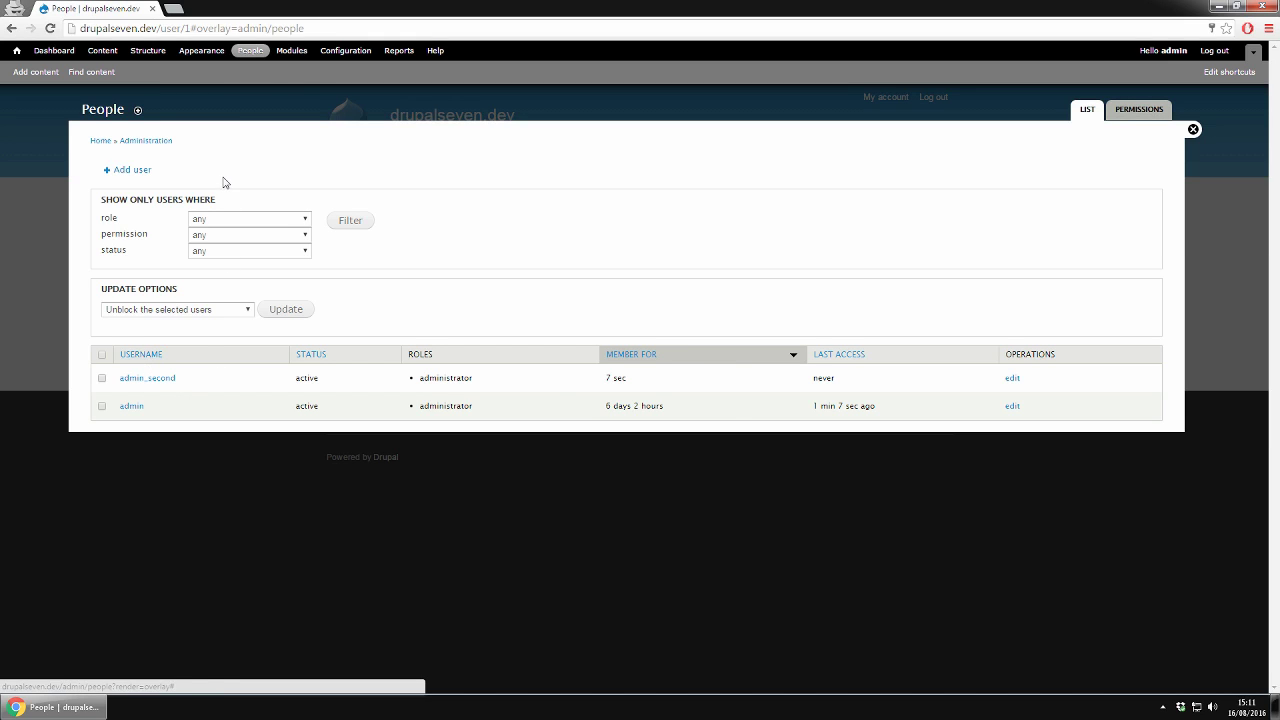
pyautogui.click(1136, 113)
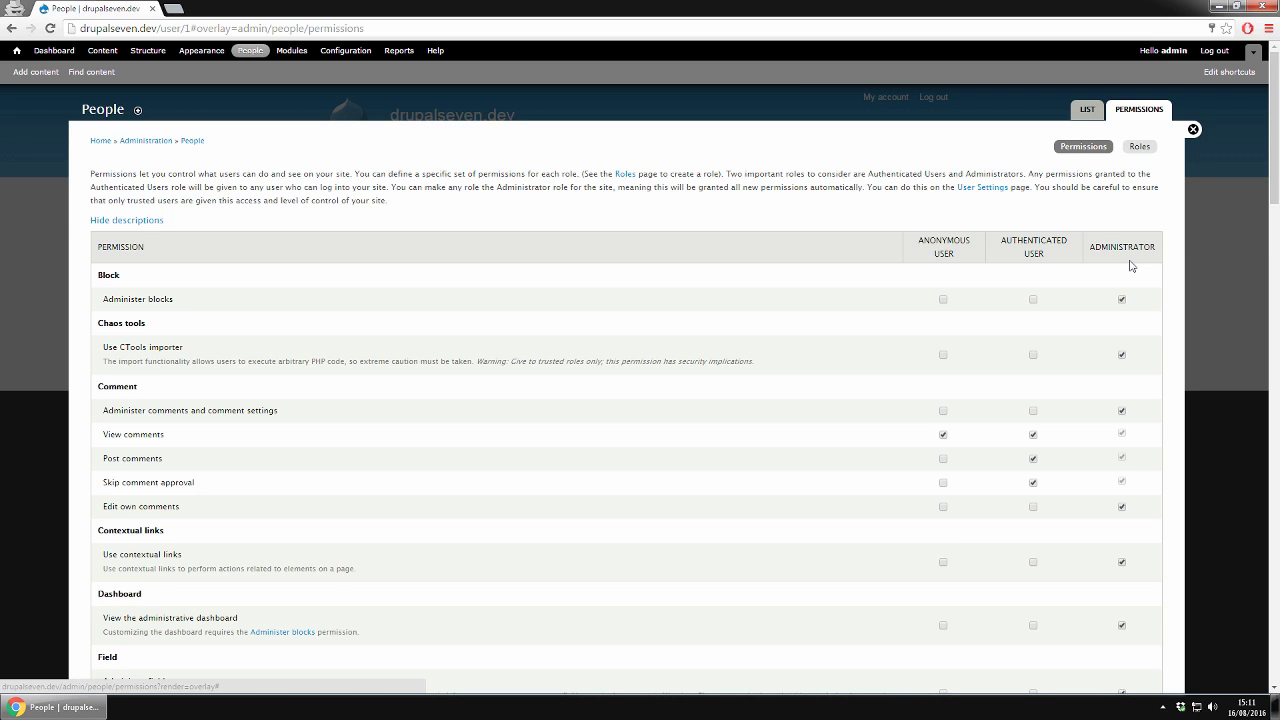
pyautogui.scroll(-6, 1131, 265)
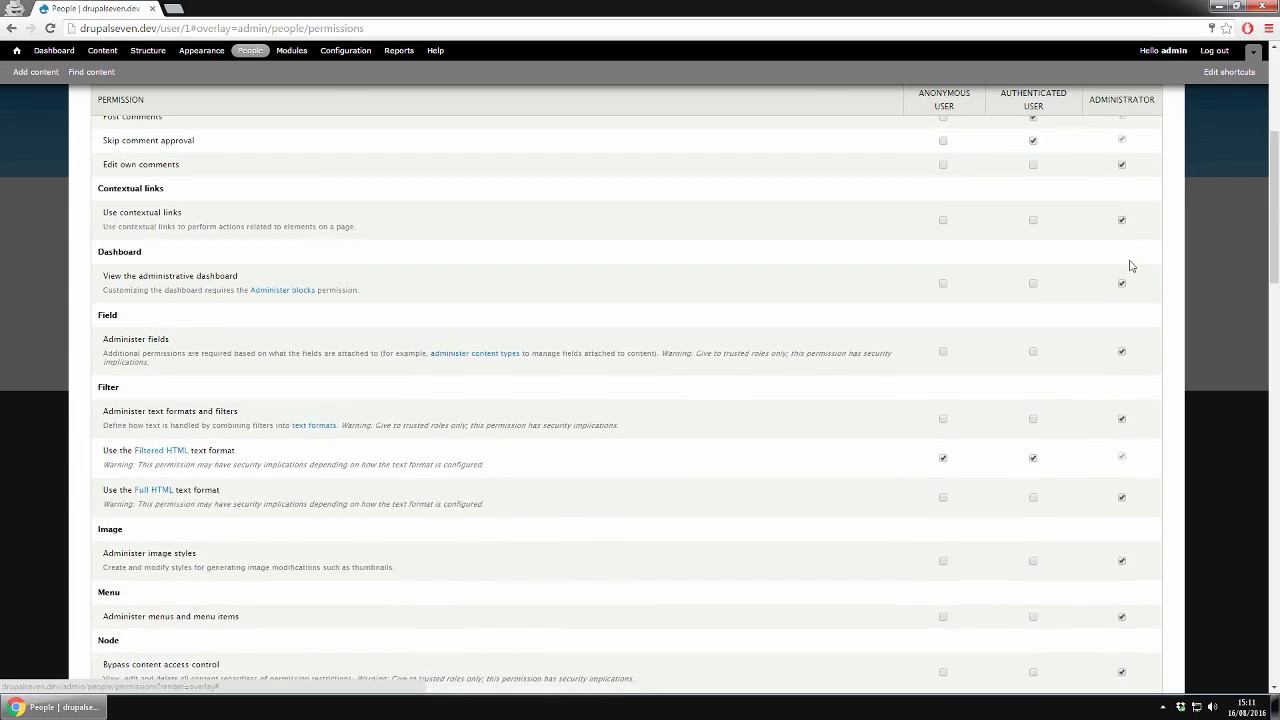
pyautogui.scroll(-7, 1131, 265)
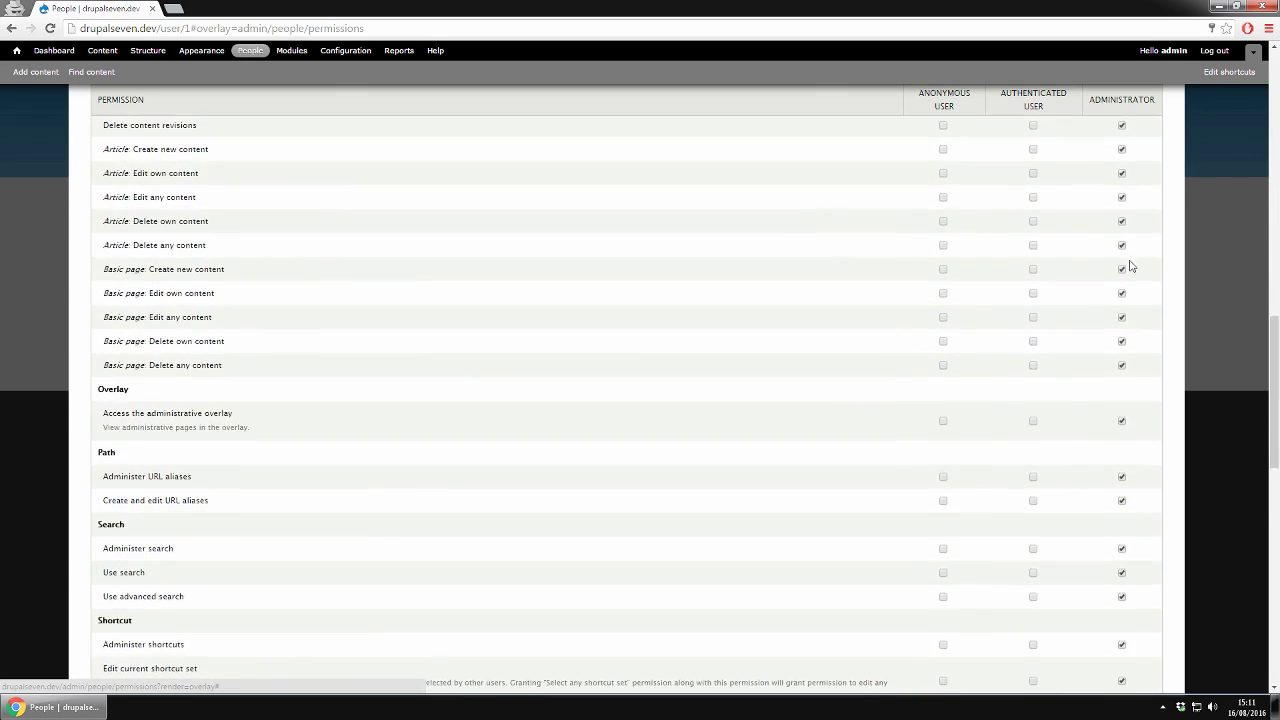
pyautogui.scroll(-4, 1131, 265)
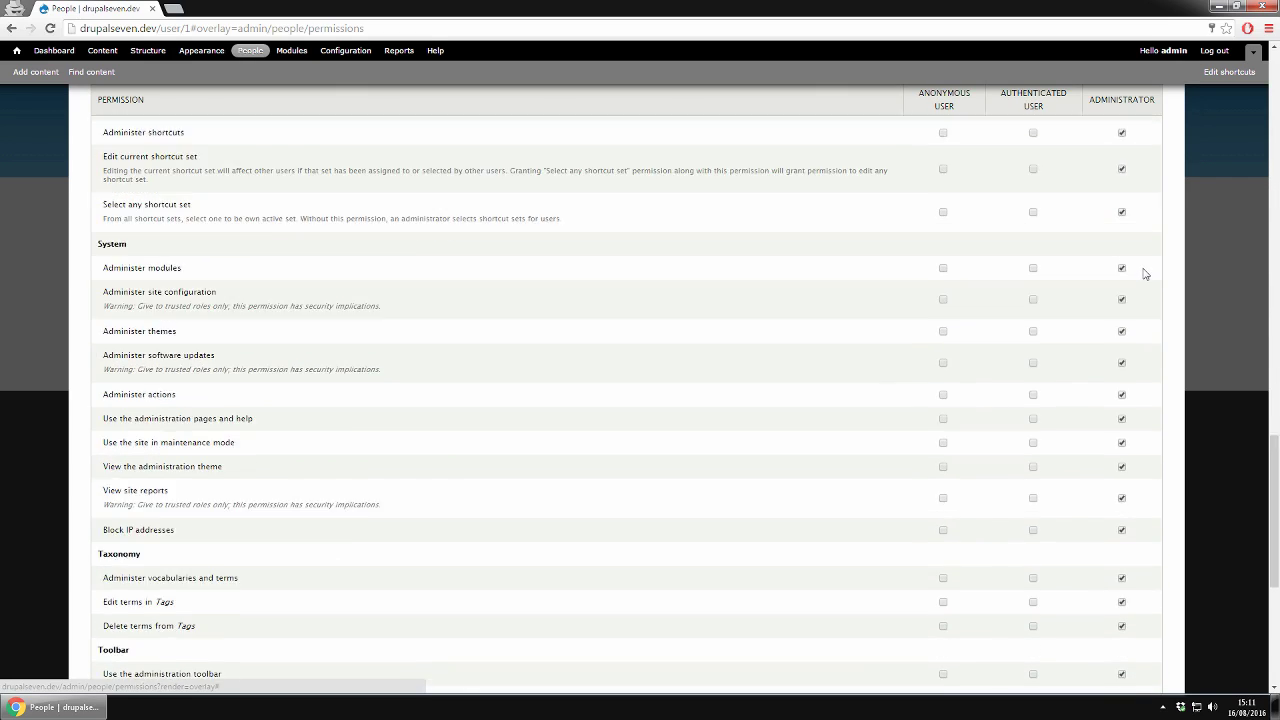
pyautogui.scroll(-3, 1145, 274)
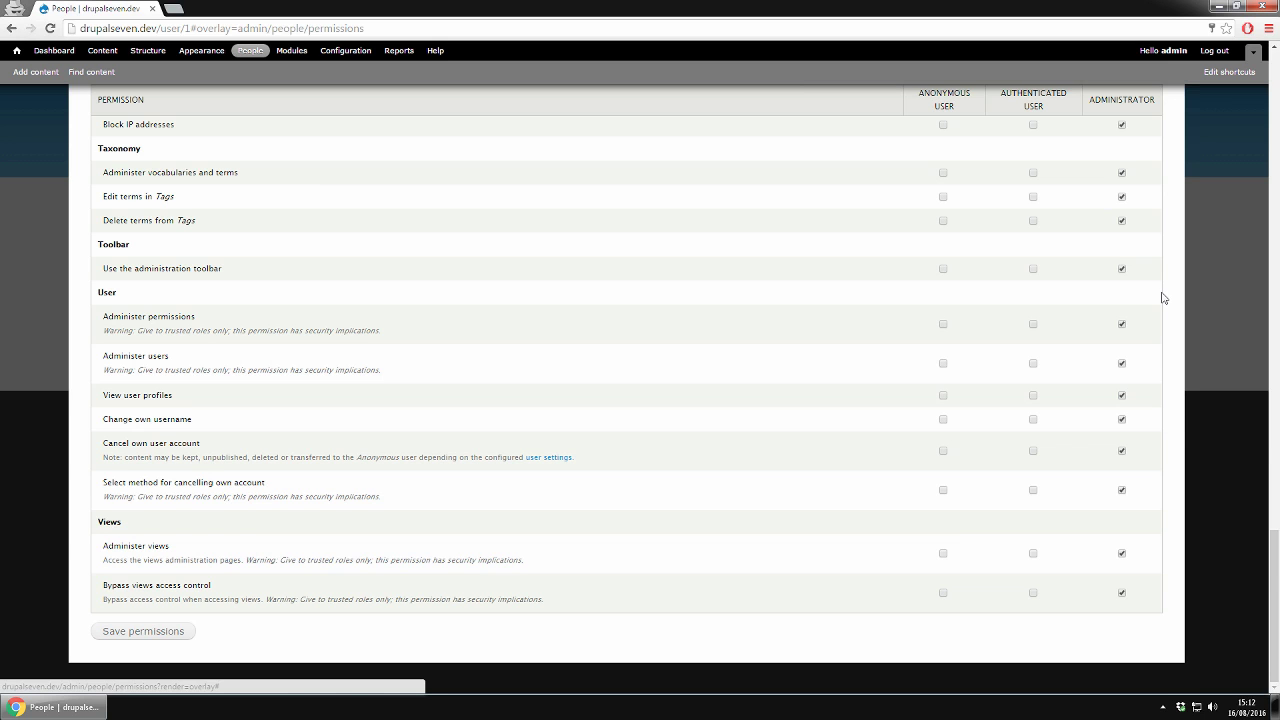
pyautogui.scroll(1, 1163, 297)
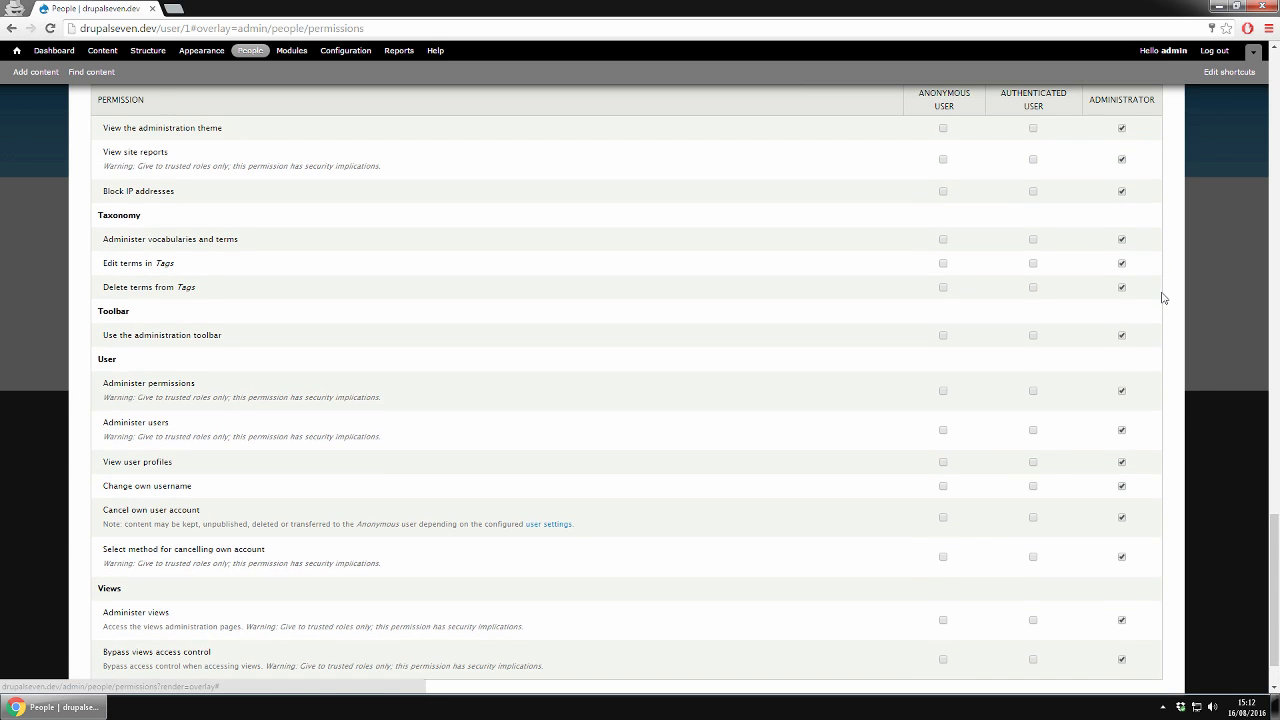
pyautogui.scroll(5, 1163, 297)
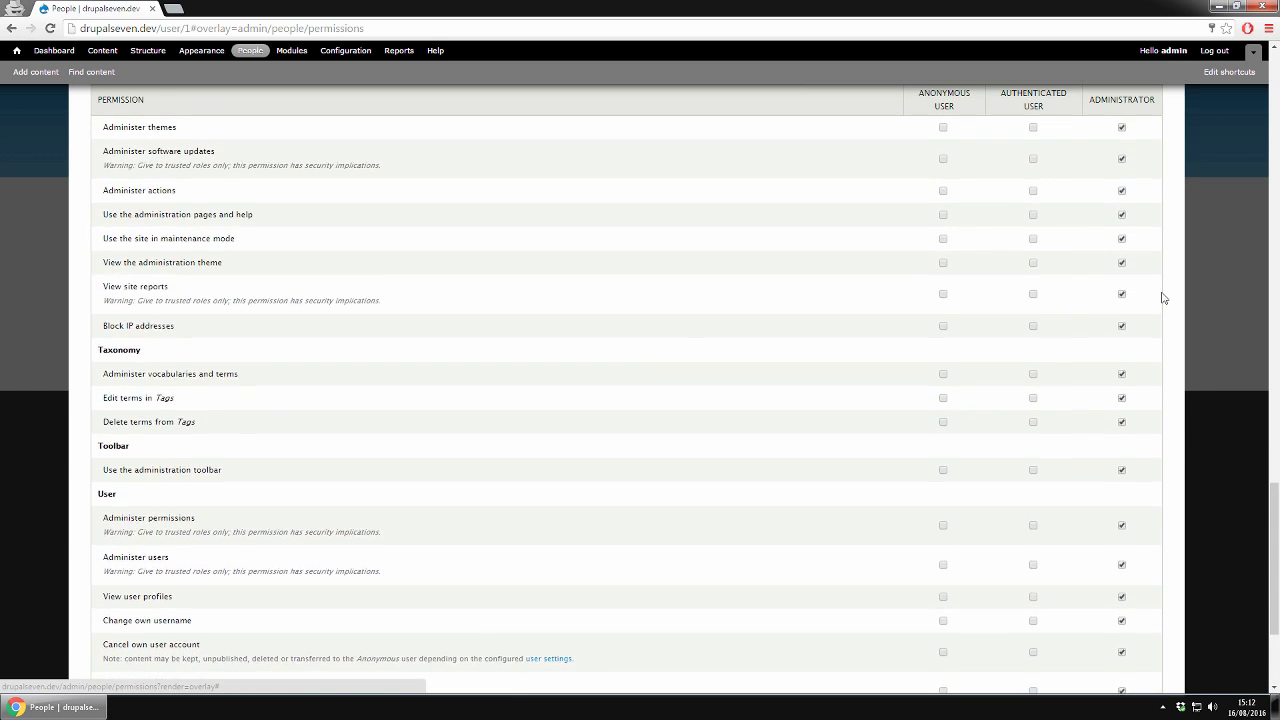
pyautogui.scroll(1, 1163, 297)
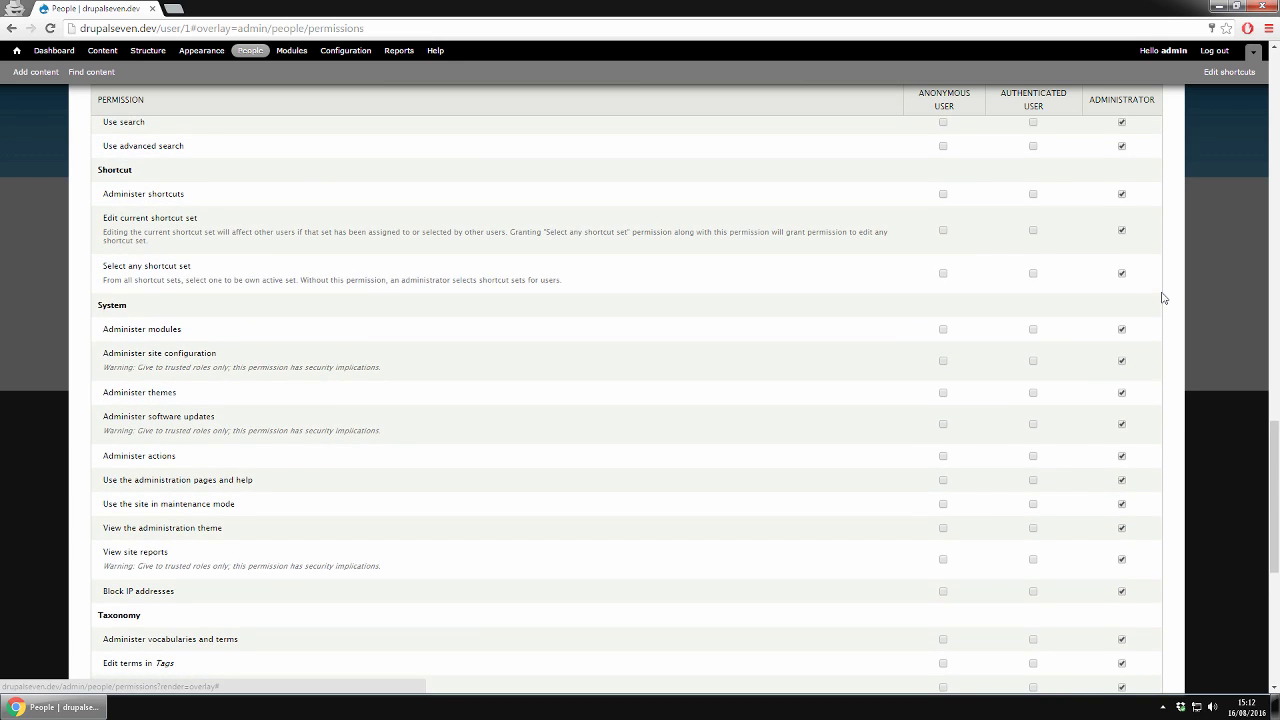
pyautogui.scroll(4, 1163, 297)
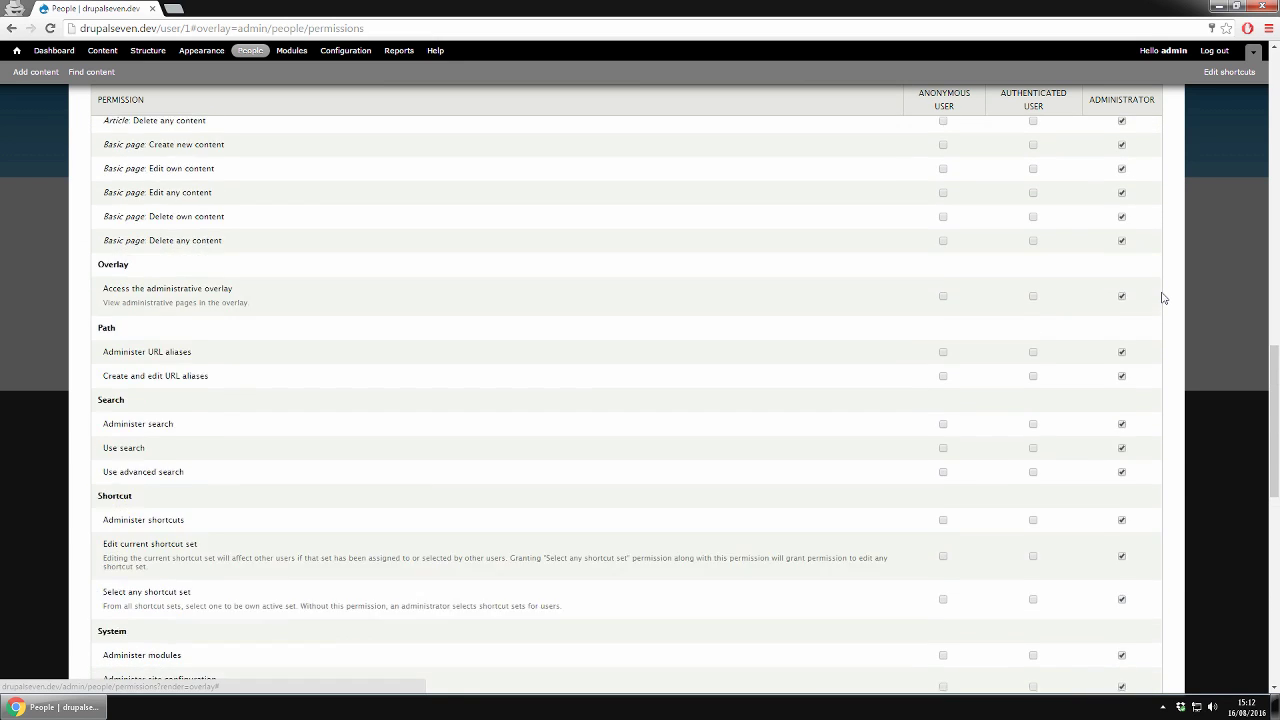
pyautogui.scroll(5, 1163, 297)
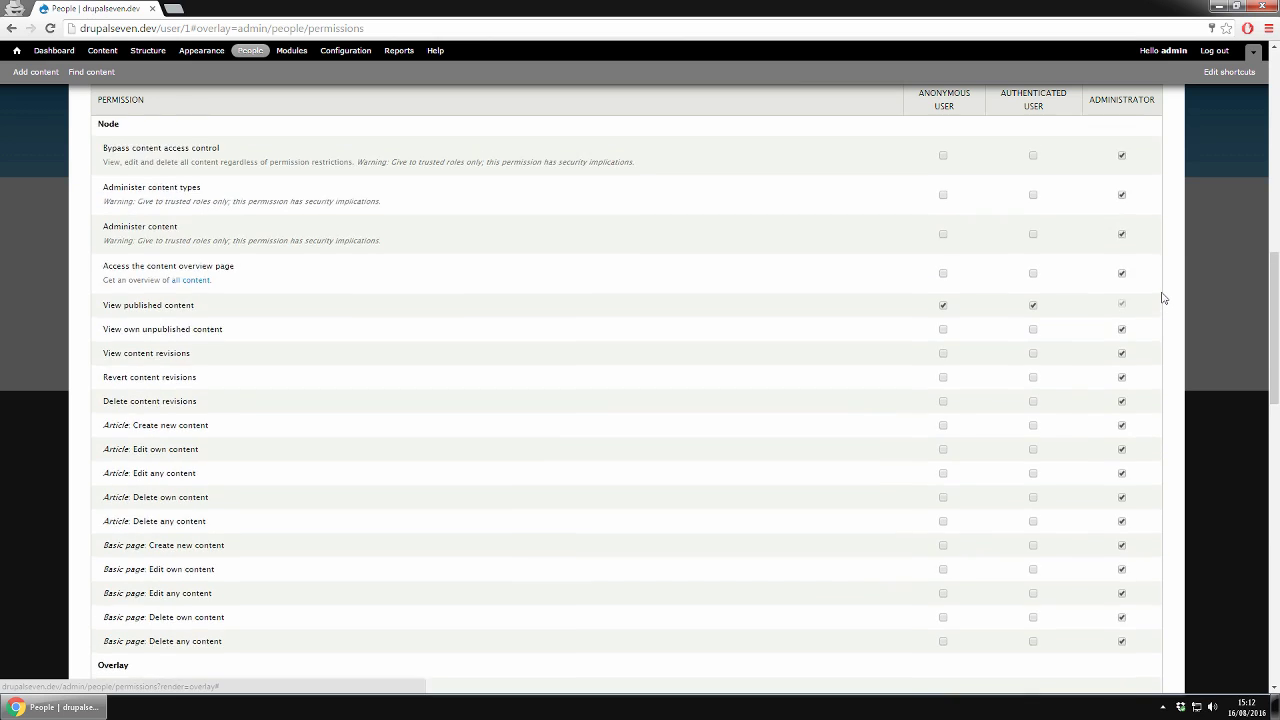
pyautogui.scroll(6, 1163, 297)
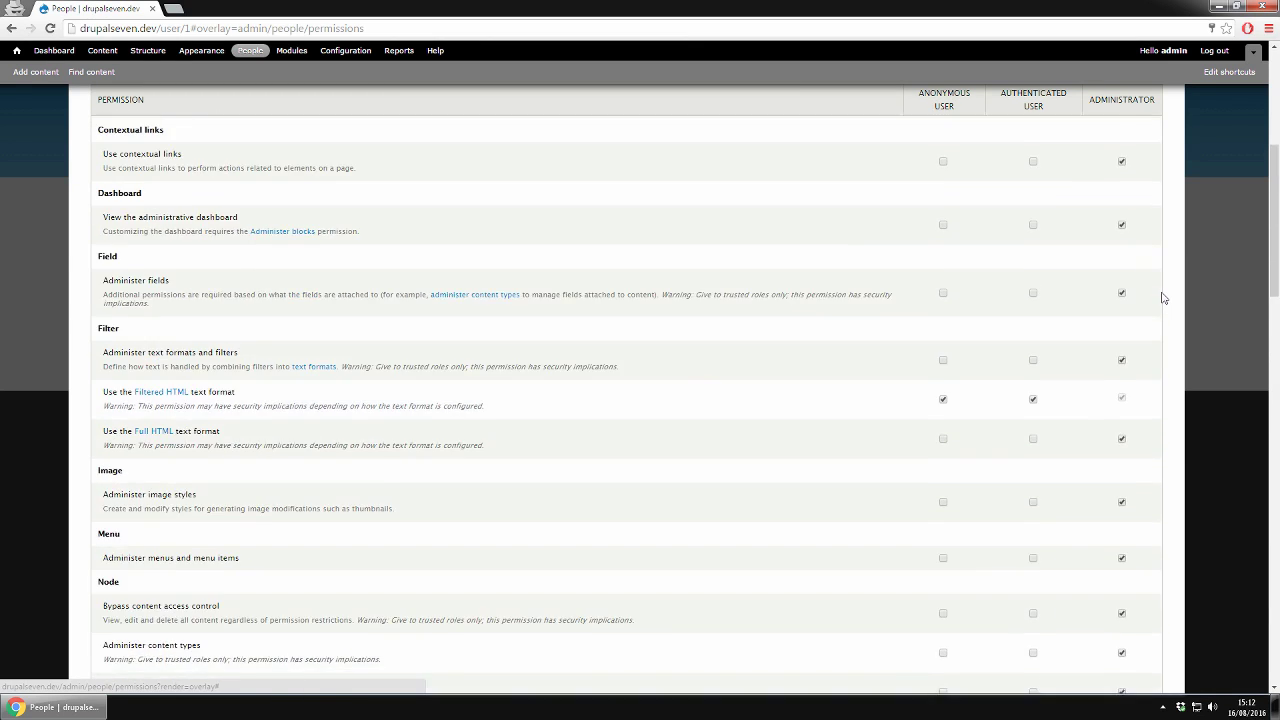
pyautogui.scroll(5, 1163, 297)
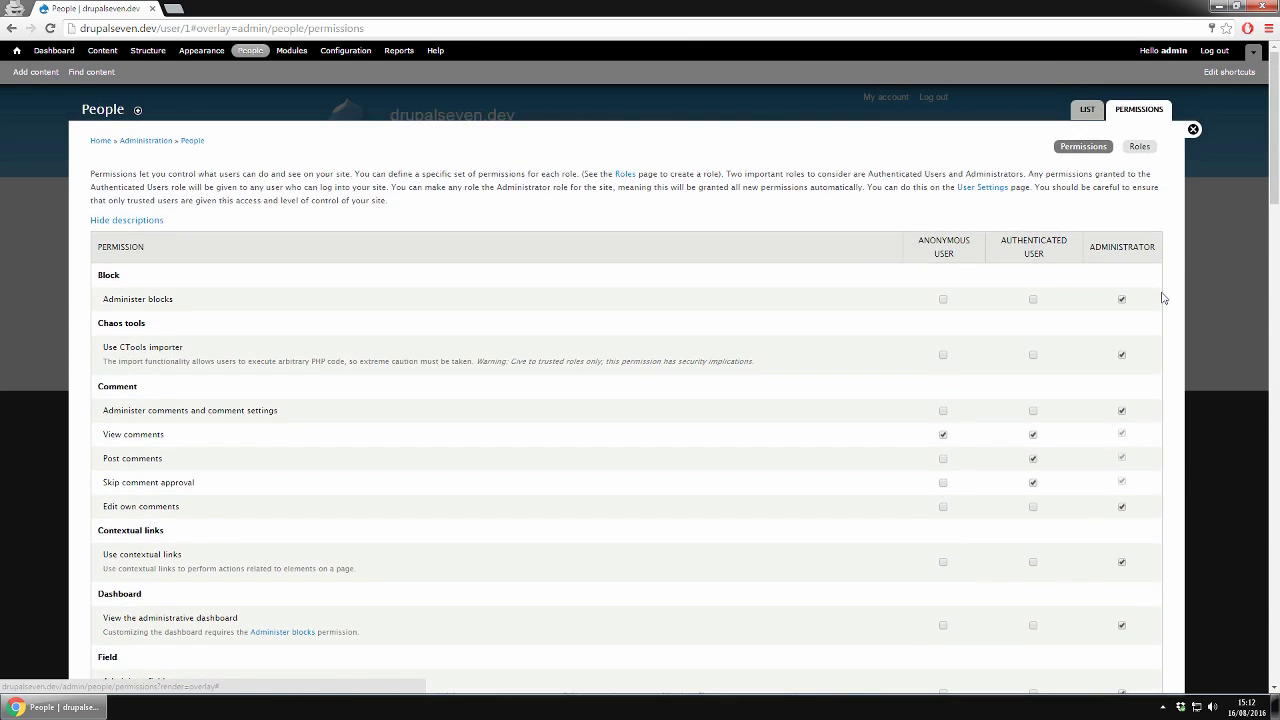
pyautogui.click(1139, 146)
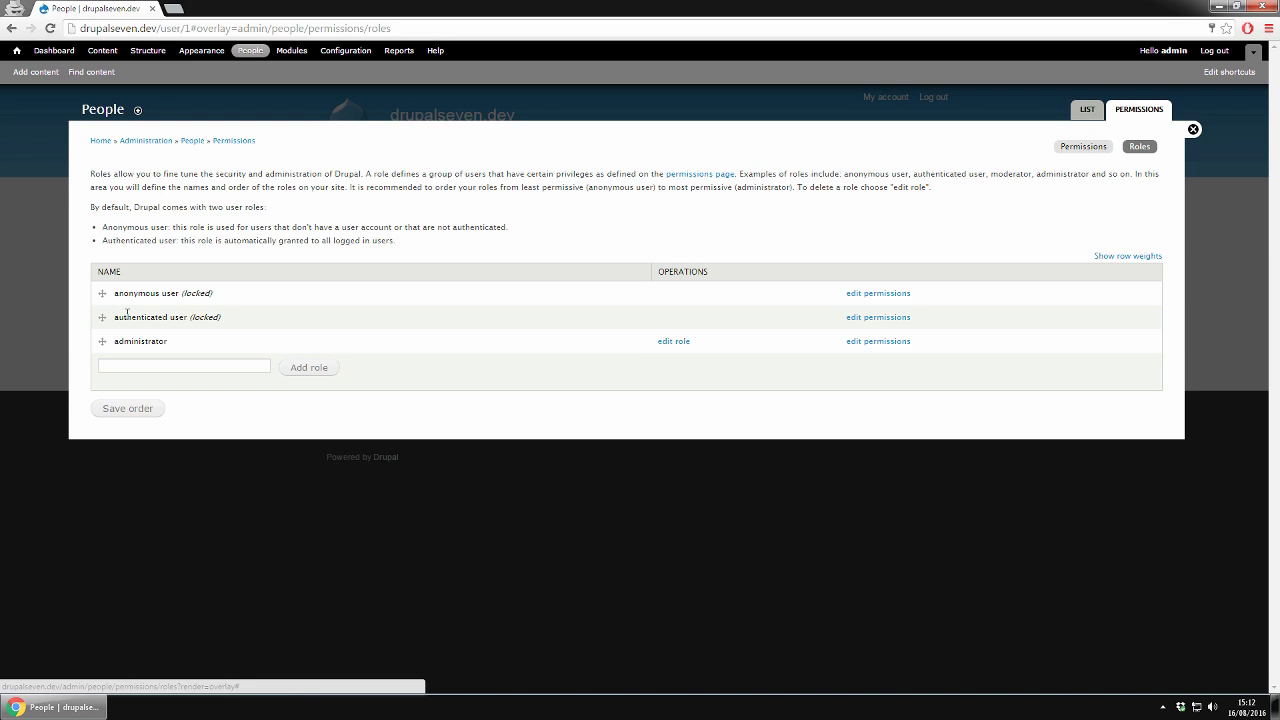
# - Add a role named editor and open its Edit role form
pyautogui.click(124, 364)
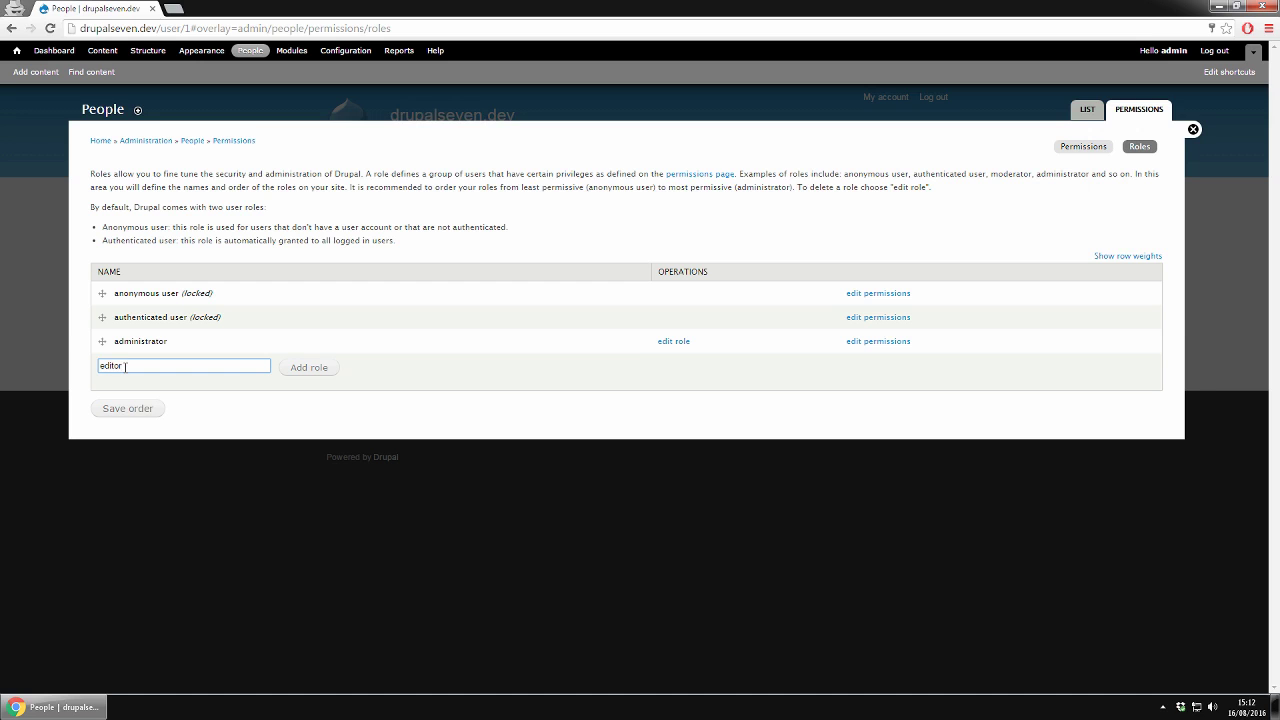
pyautogui.click(316, 370)
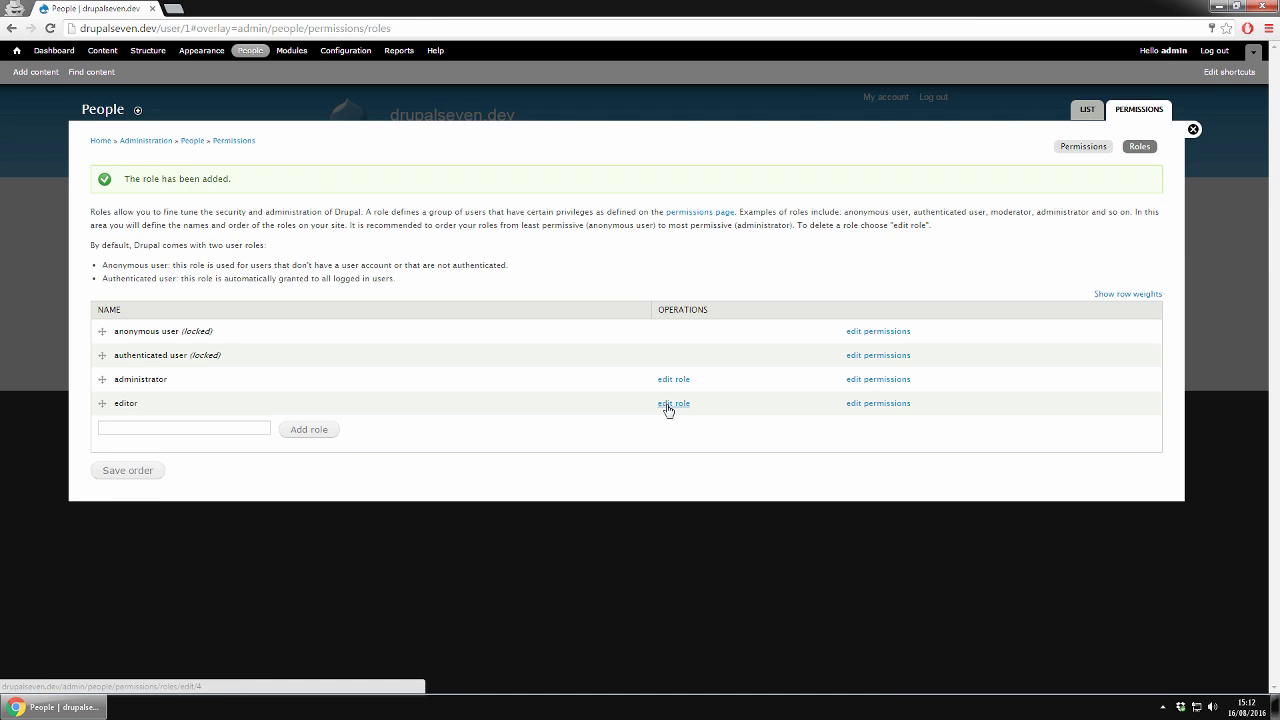
pyautogui.click(667, 405)
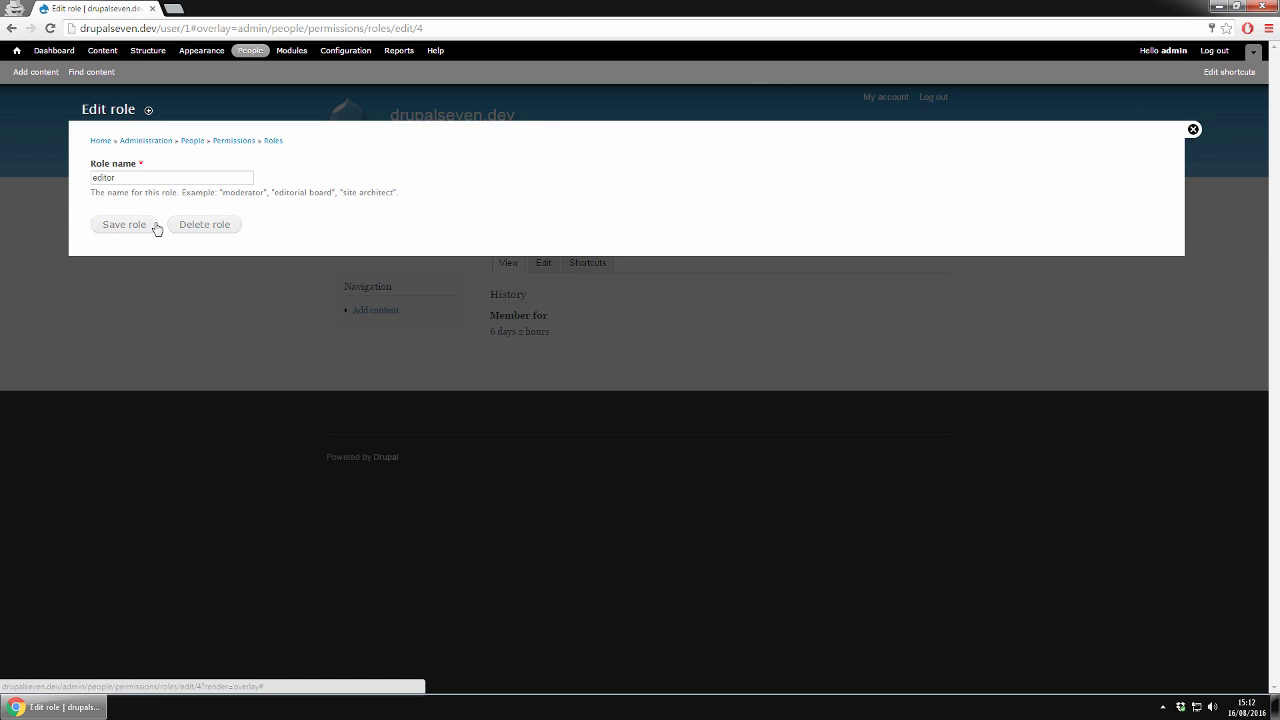
# - Save the editor role and review its permissions list, all still unchecked
pyautogui.click(110, 224)
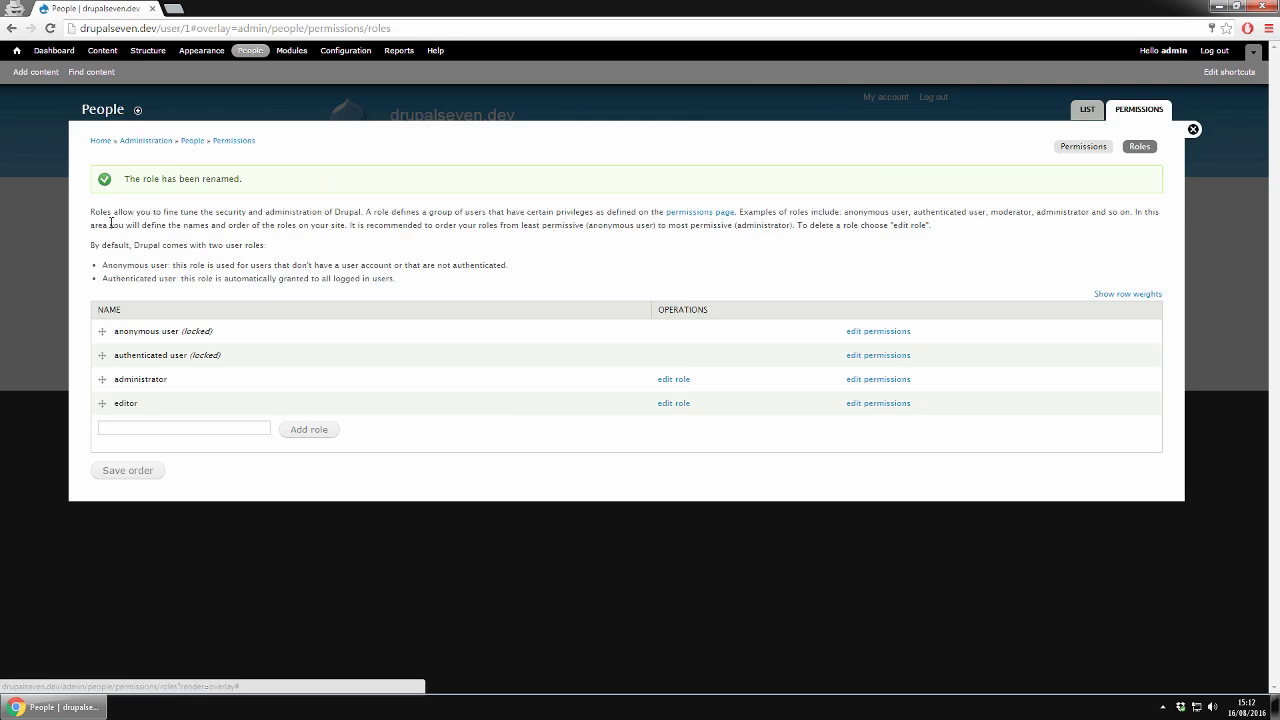
pyautogui.click(888, 404)
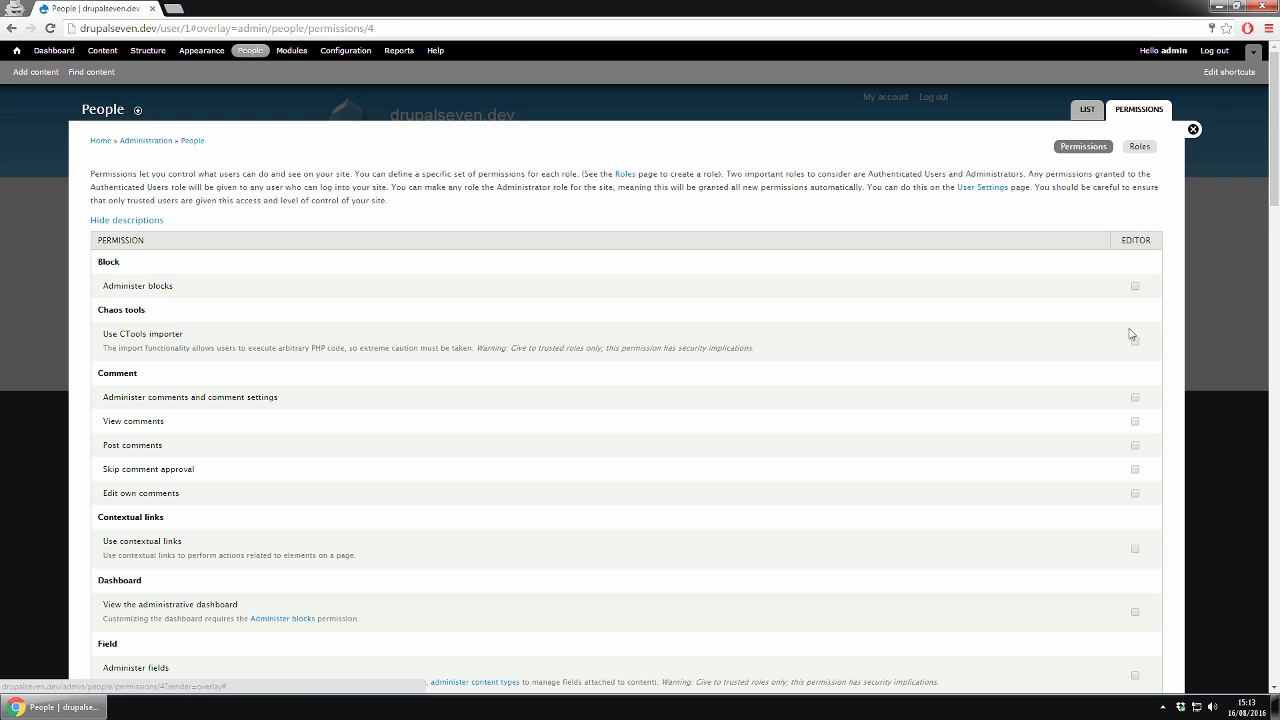
pyautogui.scroll(-2, 1163, 398)
pyautogui.scroll(-3, 1163, 398)
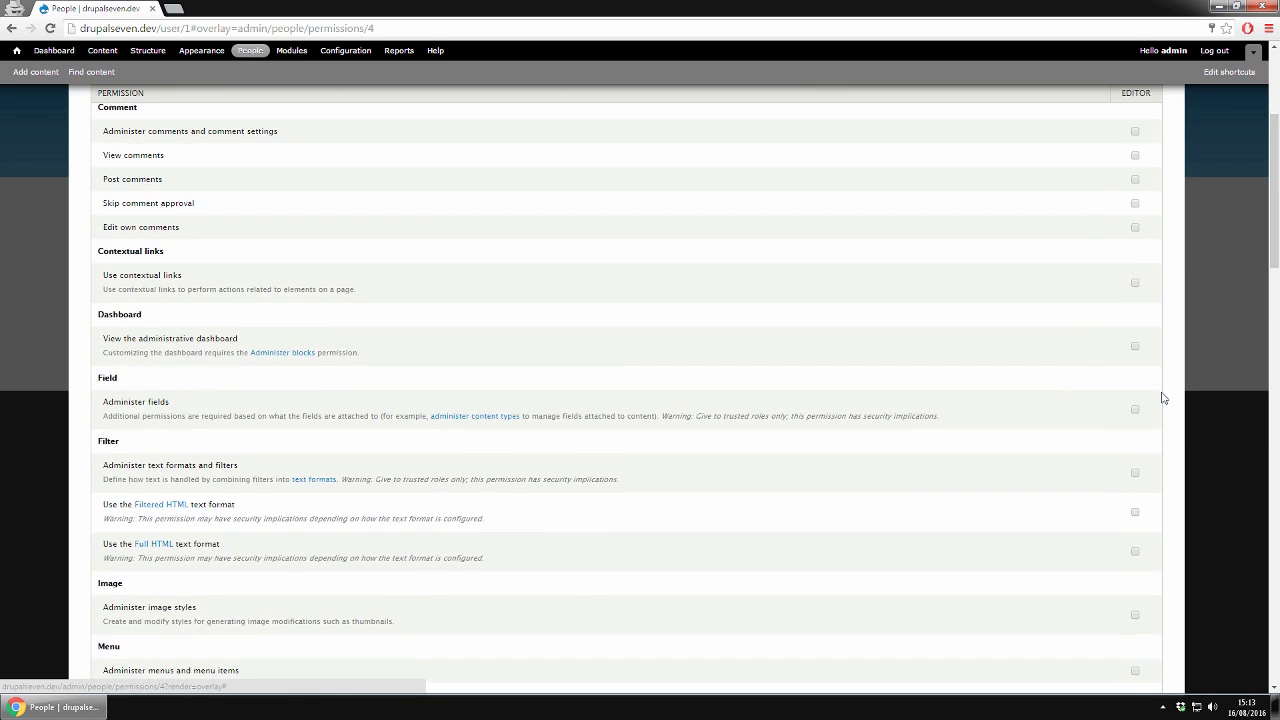
pyautogui.scroll(-3, 1163, 398)
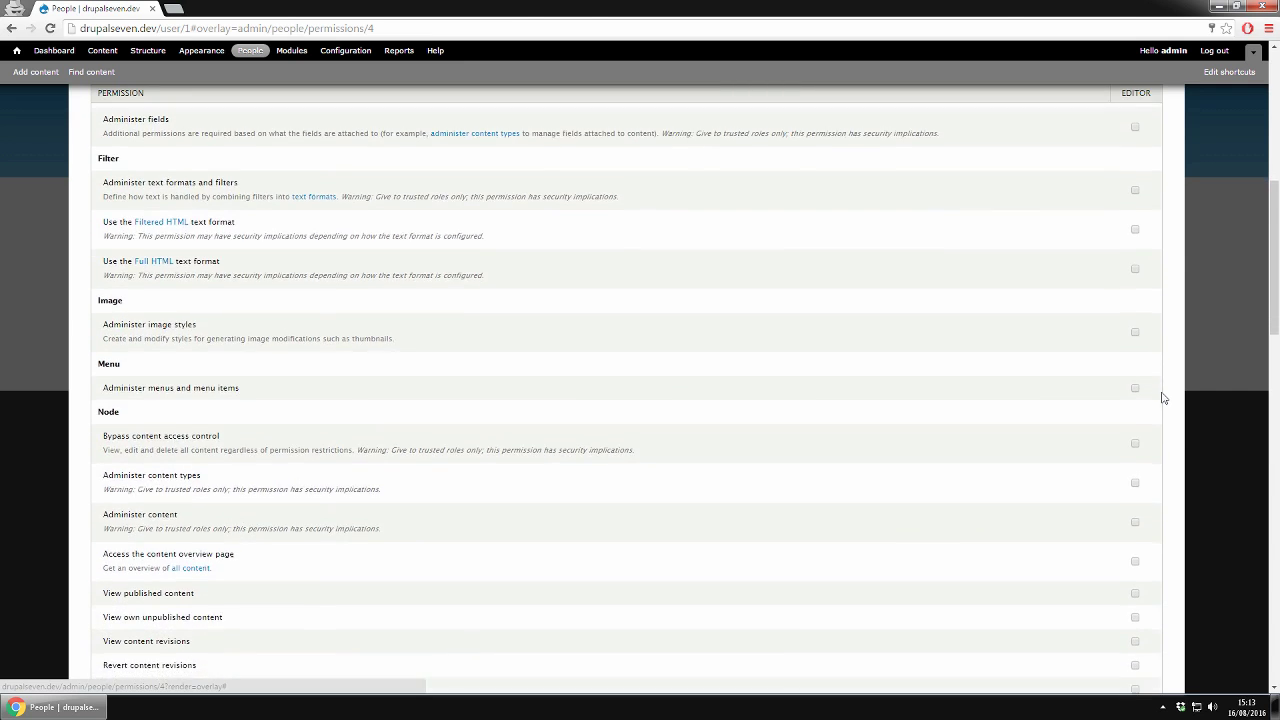
pyautogui.scroll(-3, 1163, 398)
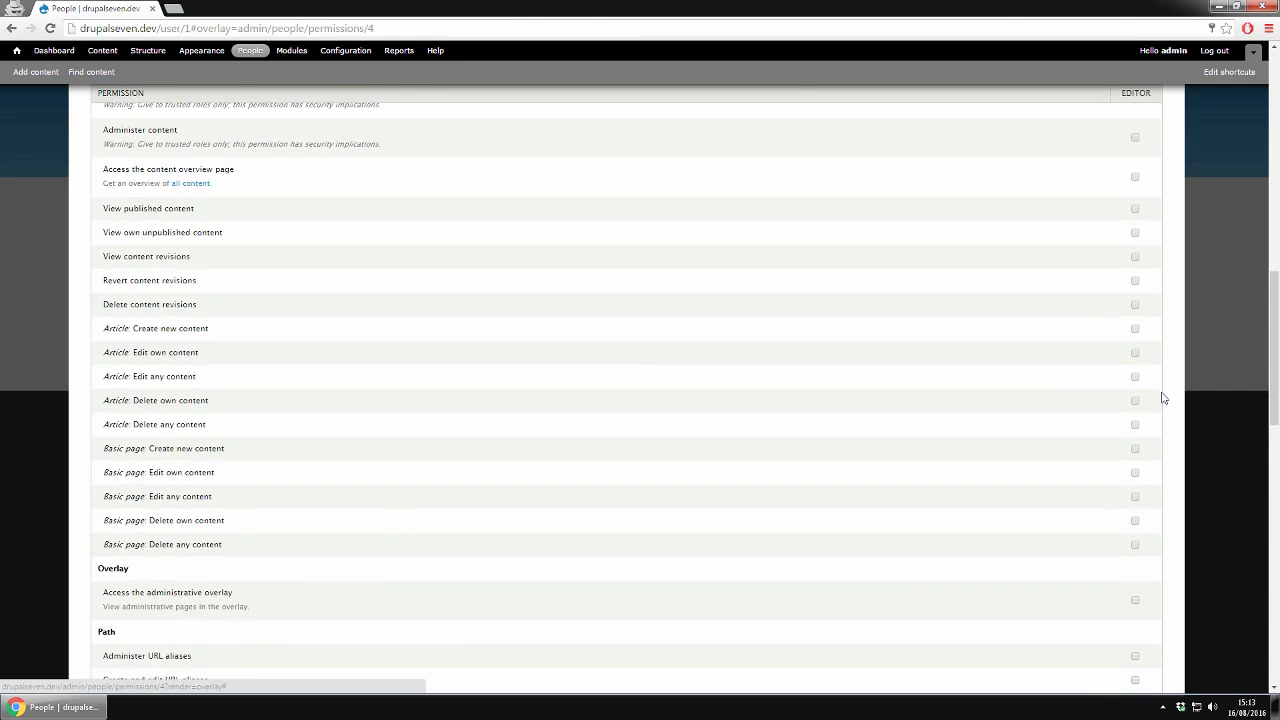
pyautogui.scroll(-4, 1163, 398)
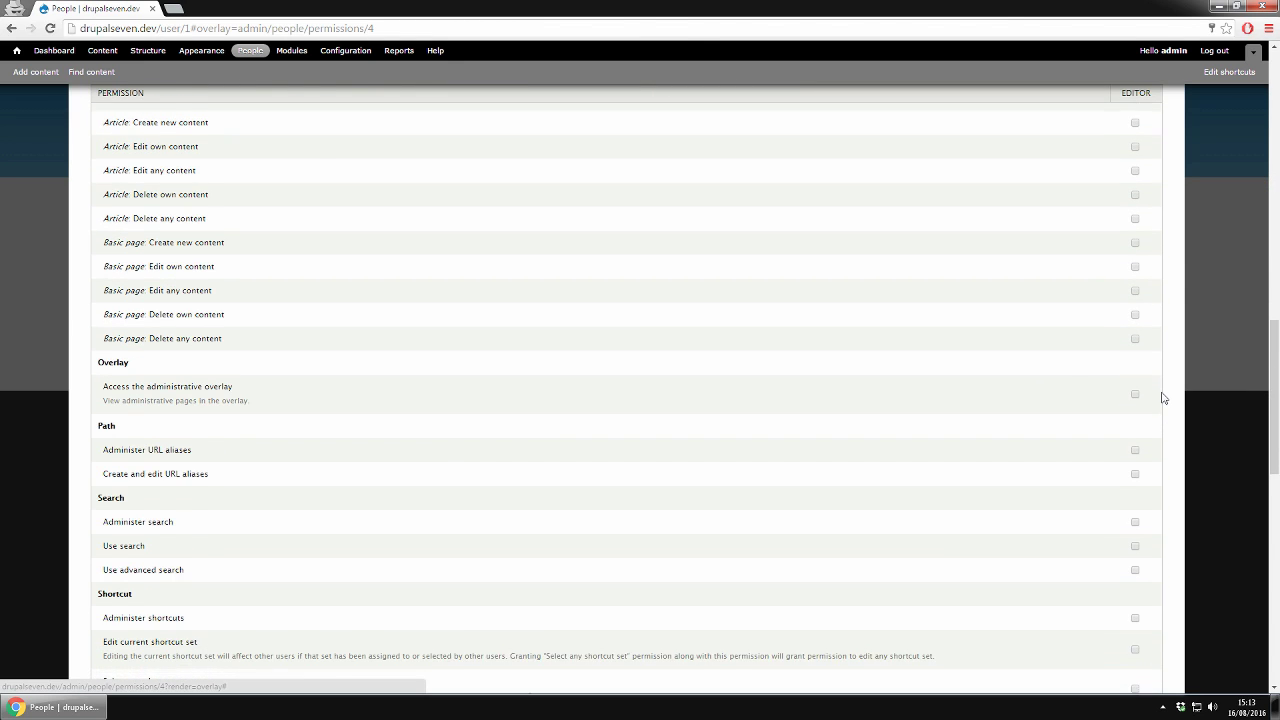
pyautogui.scroll(-4, 1163, 398)
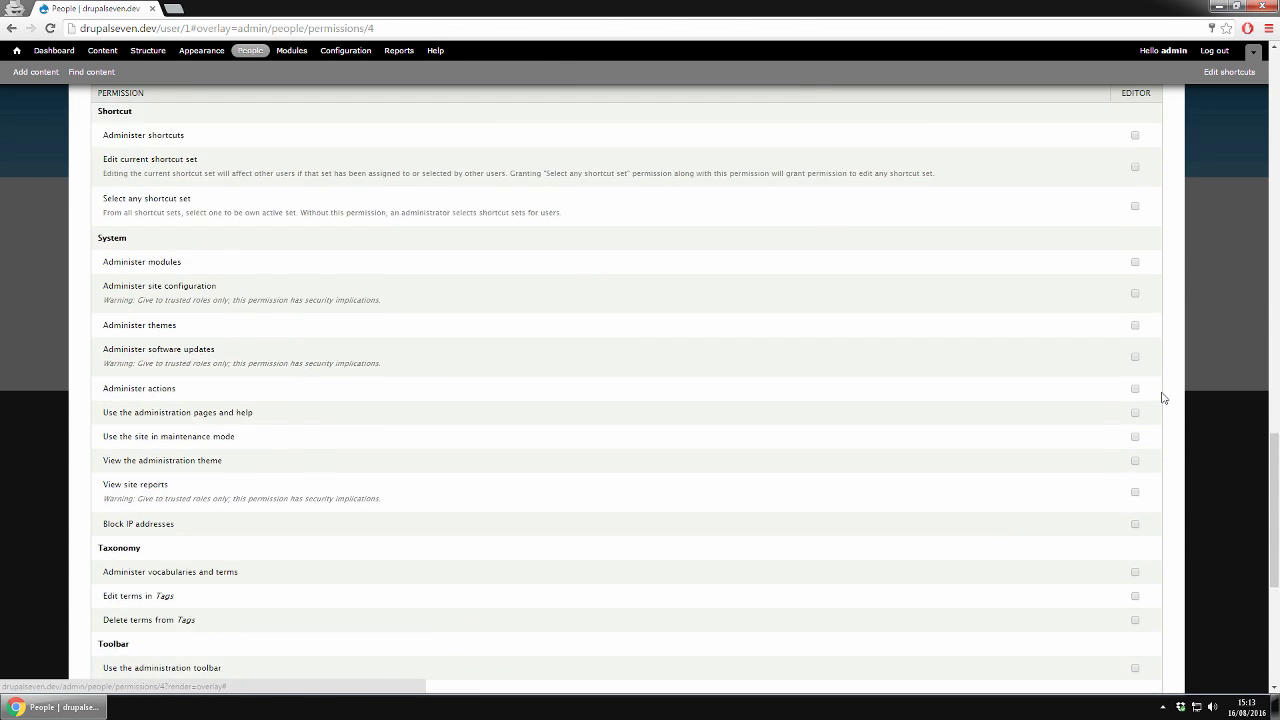
pyautogui.scroll(-1, 1163, 398)
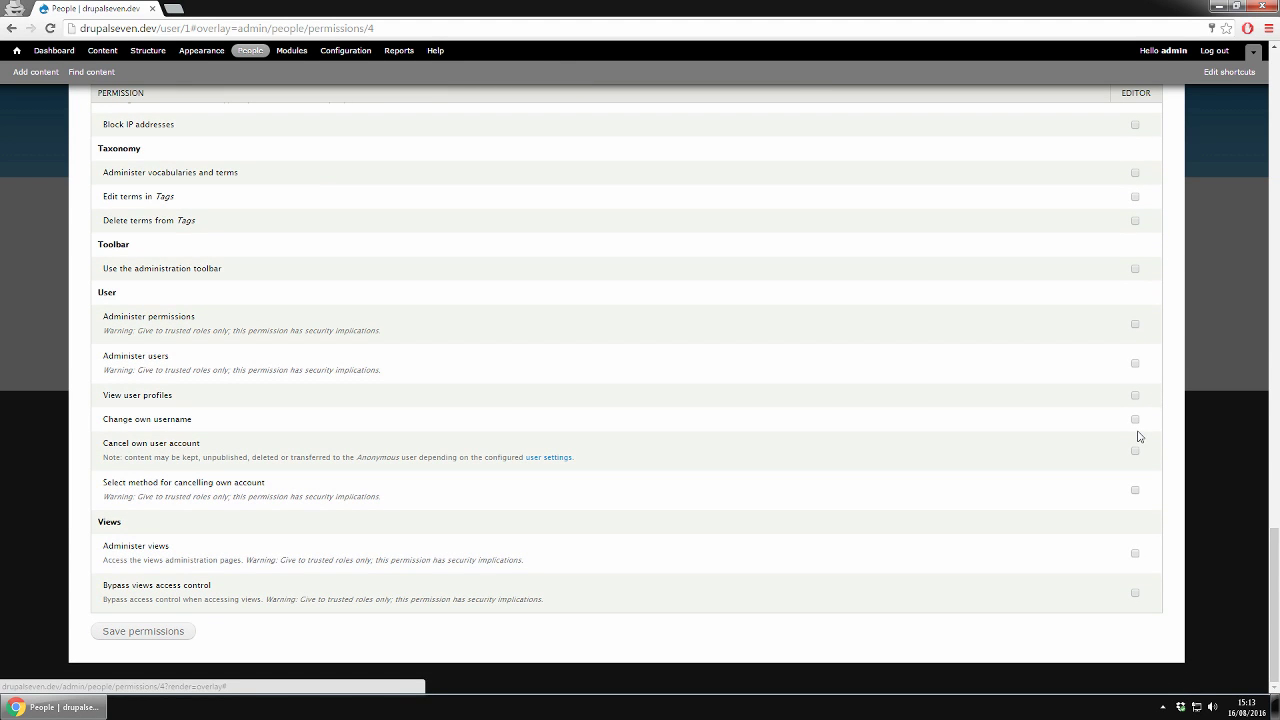
pyautogui.scroll(9, 1163, 428)
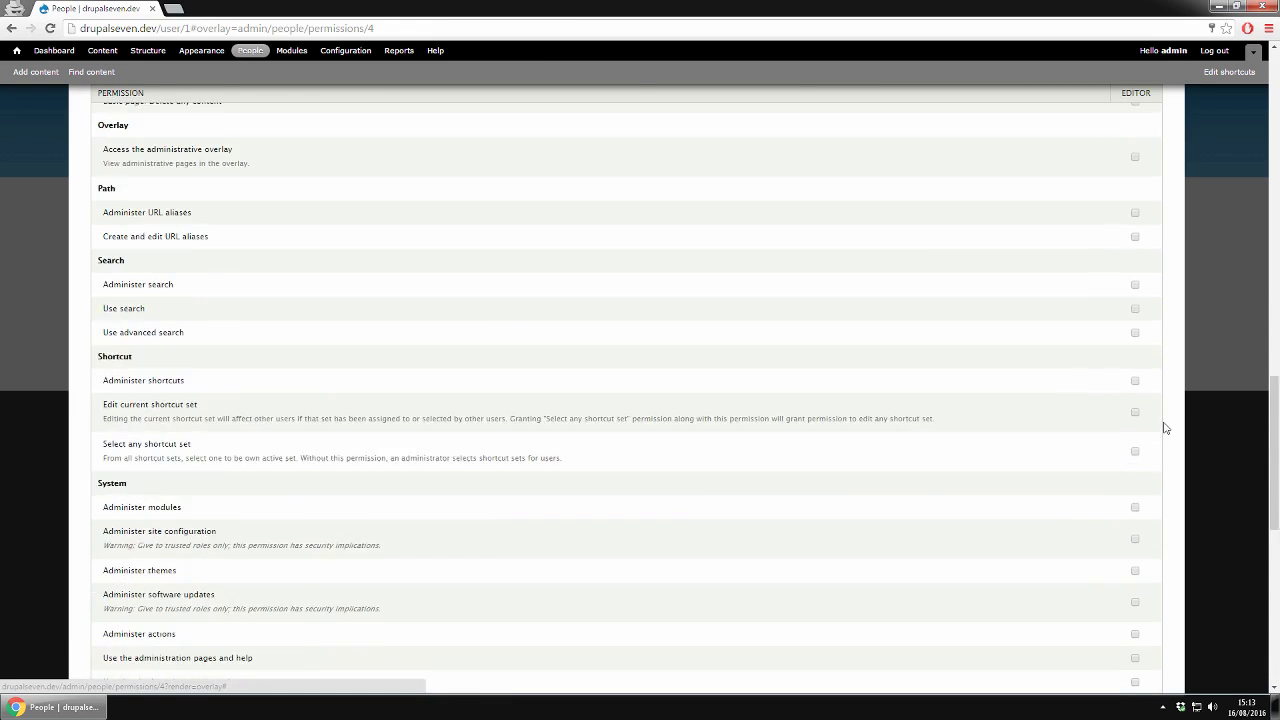
pyautogui.scroll(10, 1163, 428)
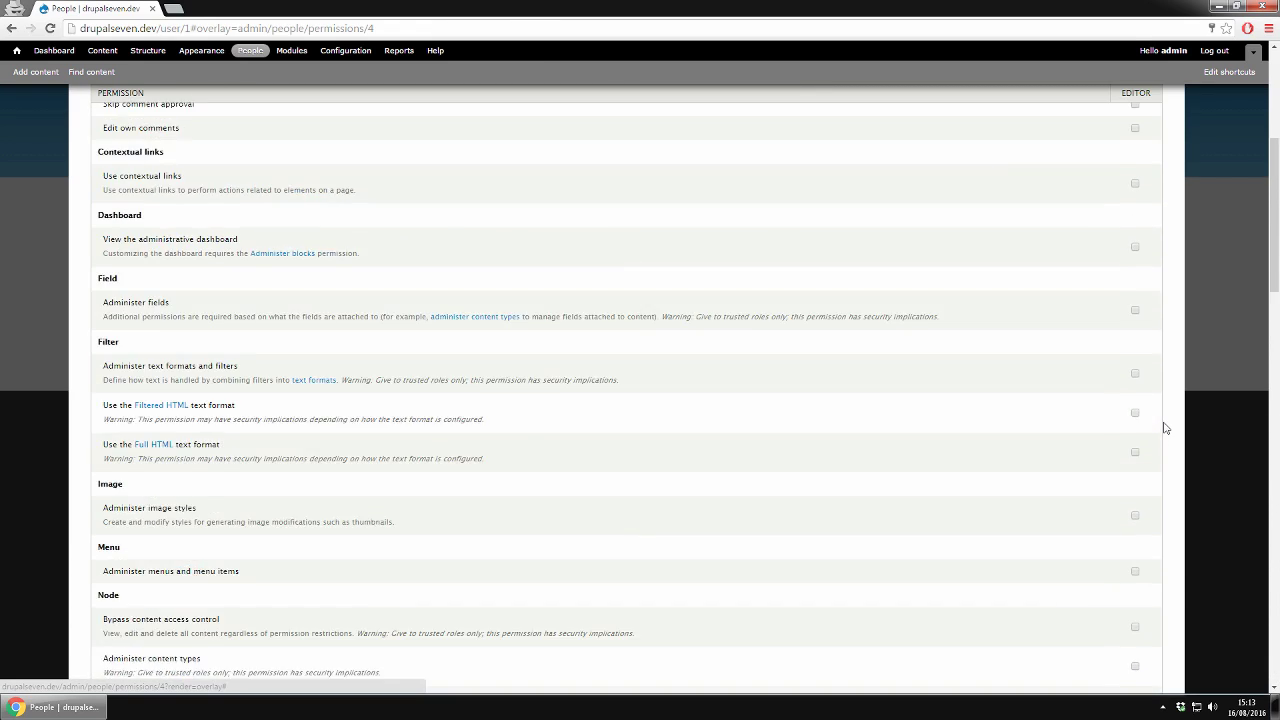
pyautogui.scroll(4, 1163, 428)
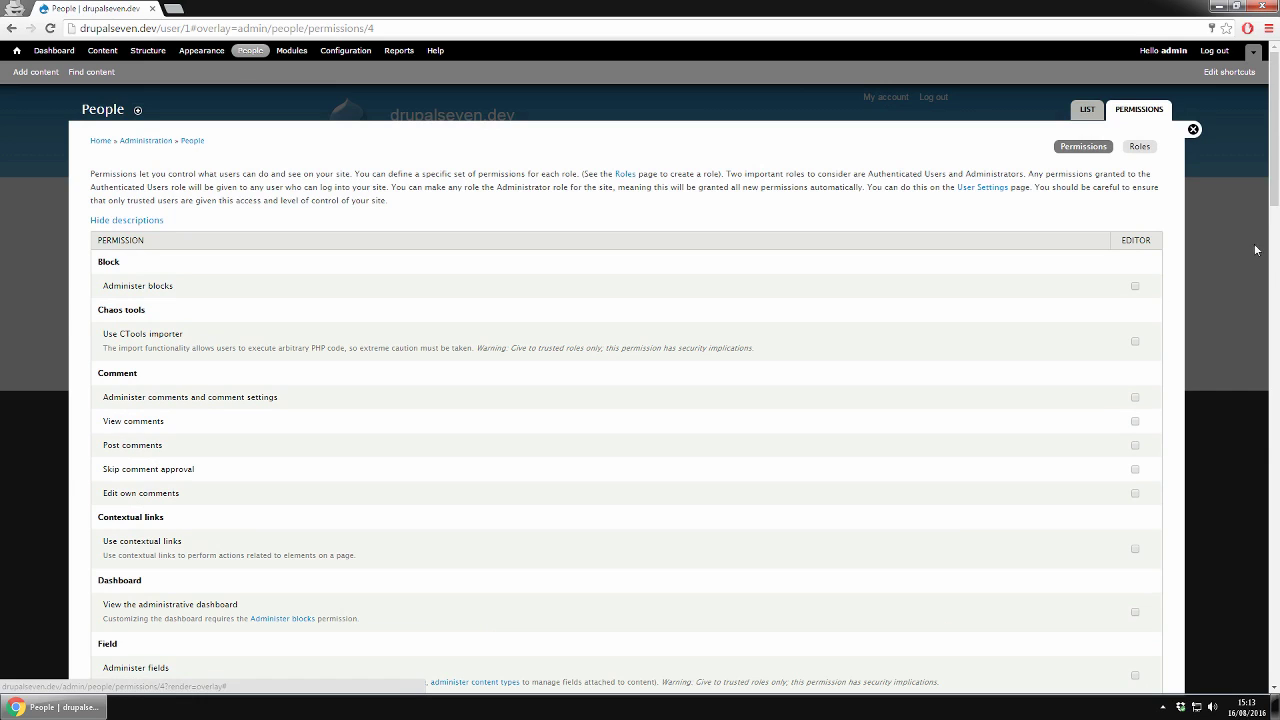
# - Log out of admin and sign in as admin_second with the account's password
pyautogui.click(1194, 130)
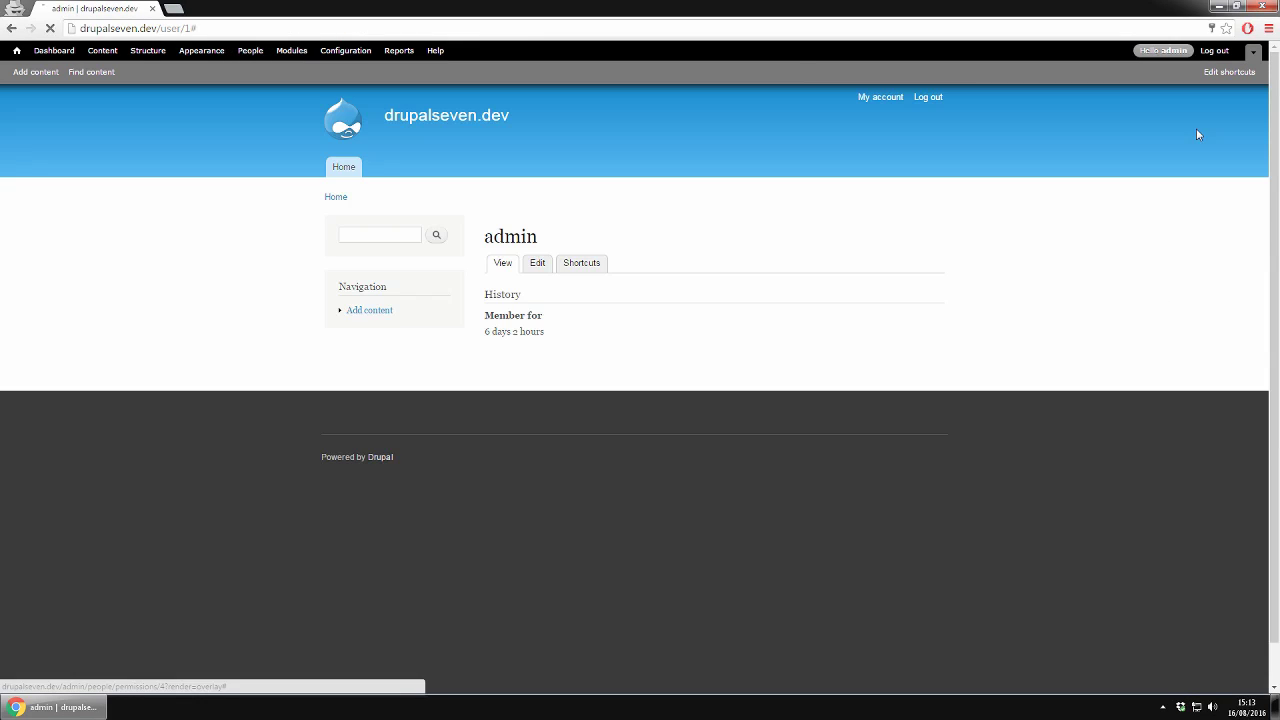
pyautogui.click(928, 100)
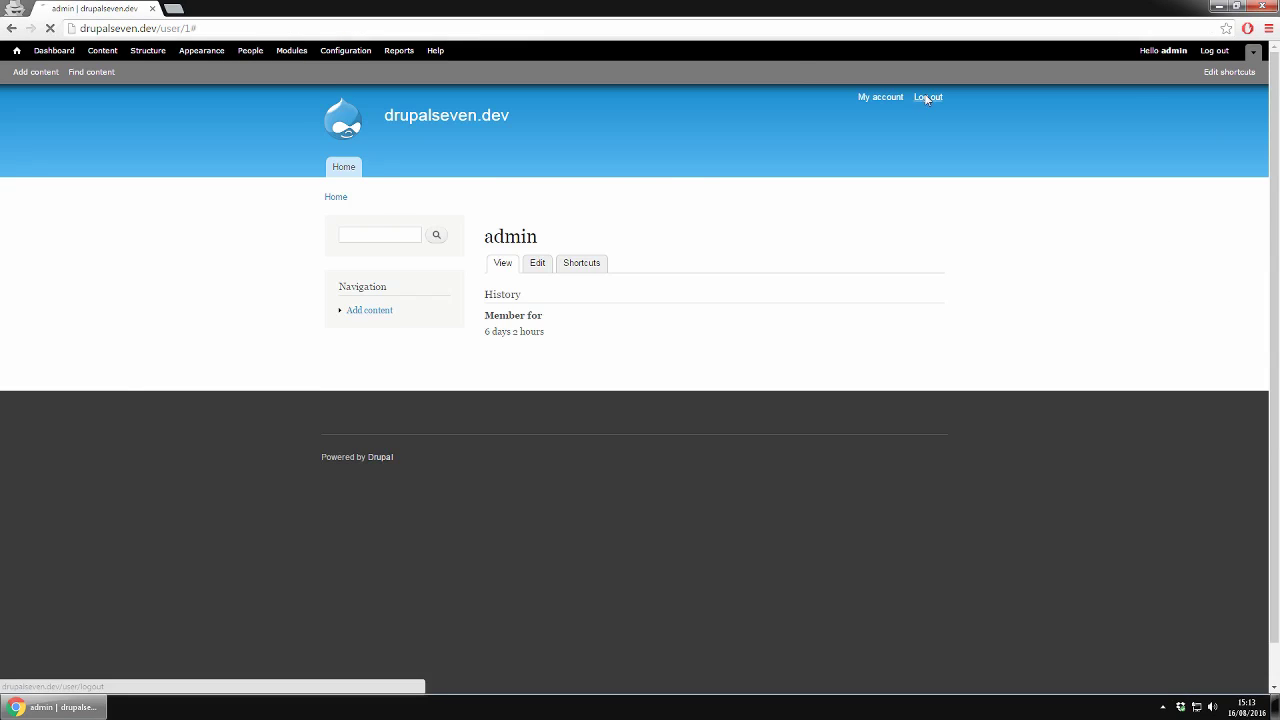
pyautogui.click(371, 211)
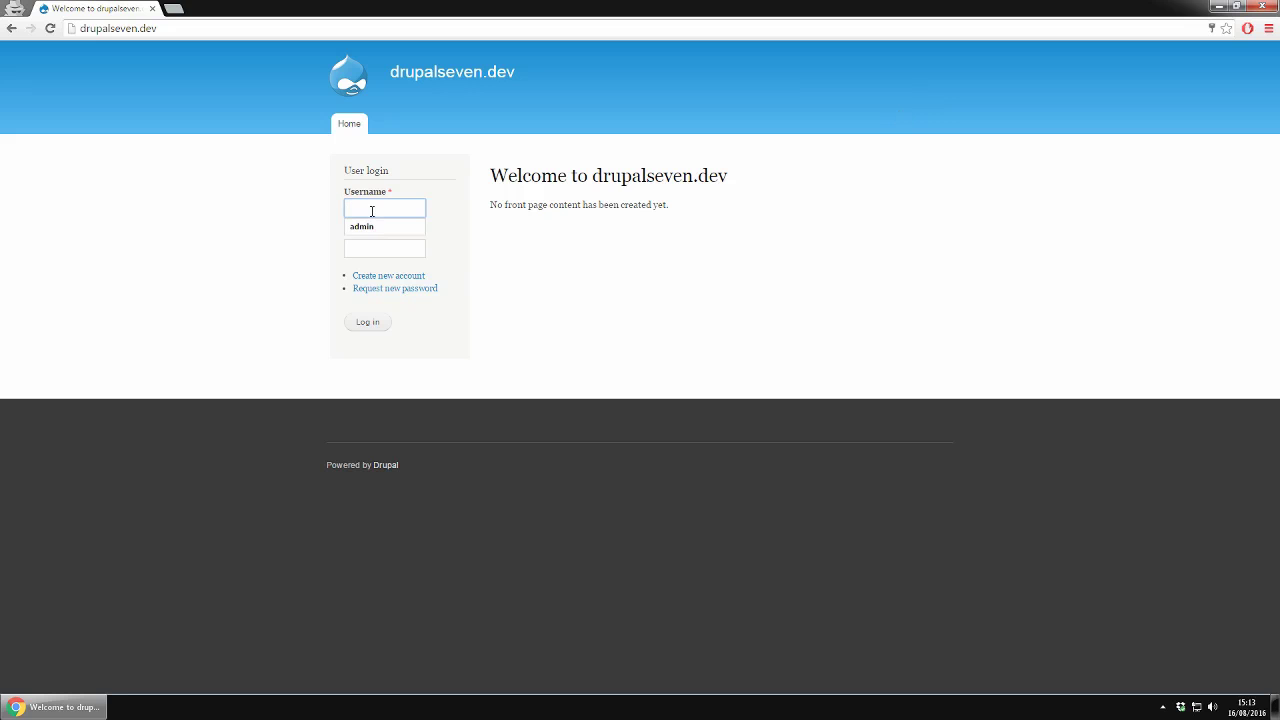
pyautogui.write('admin second')
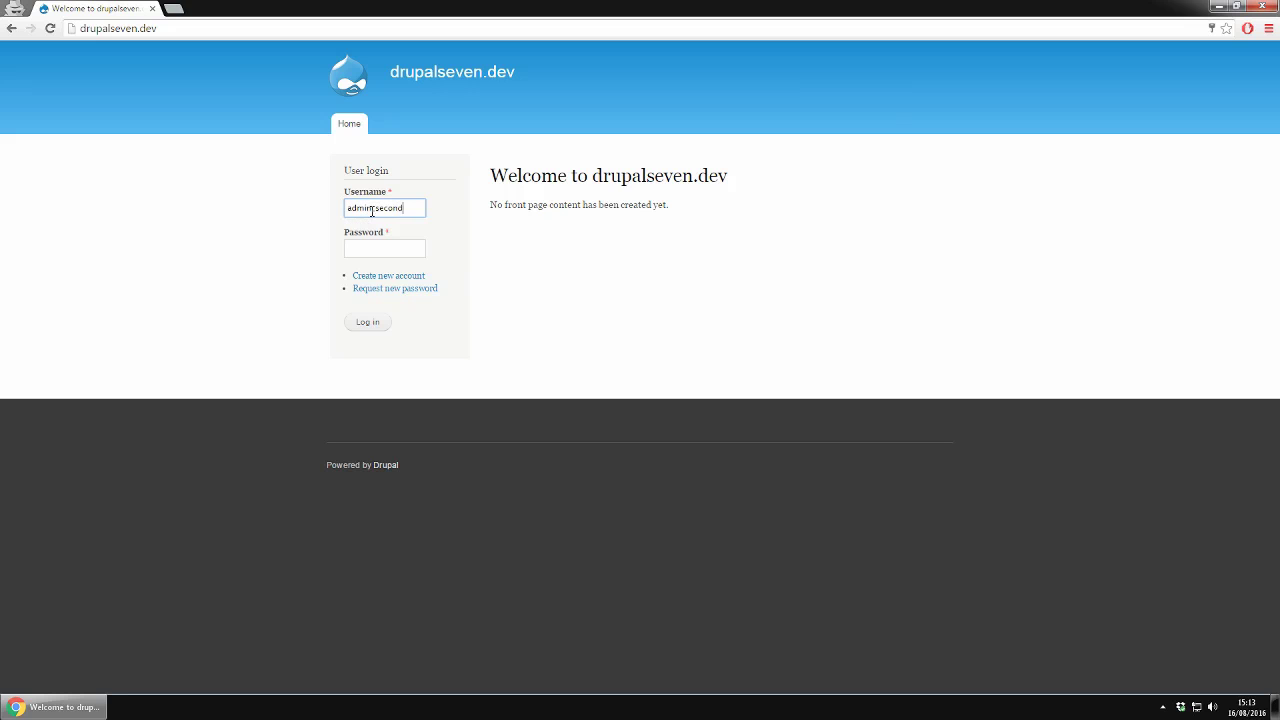
pyautogui.press('Tab')
pyautogui.press('BackSpace')
pyautogui.press('BackSpace')
pyautogui.press('BackSpace')
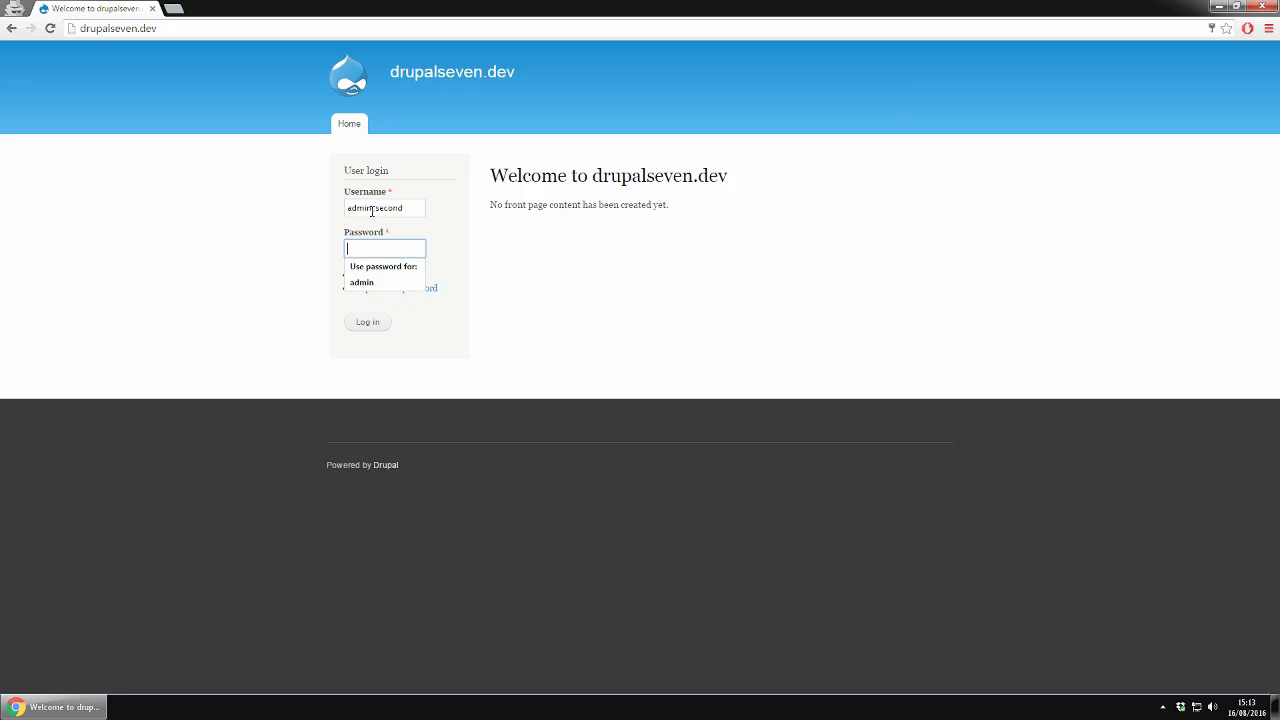
pyautogui.write('a')
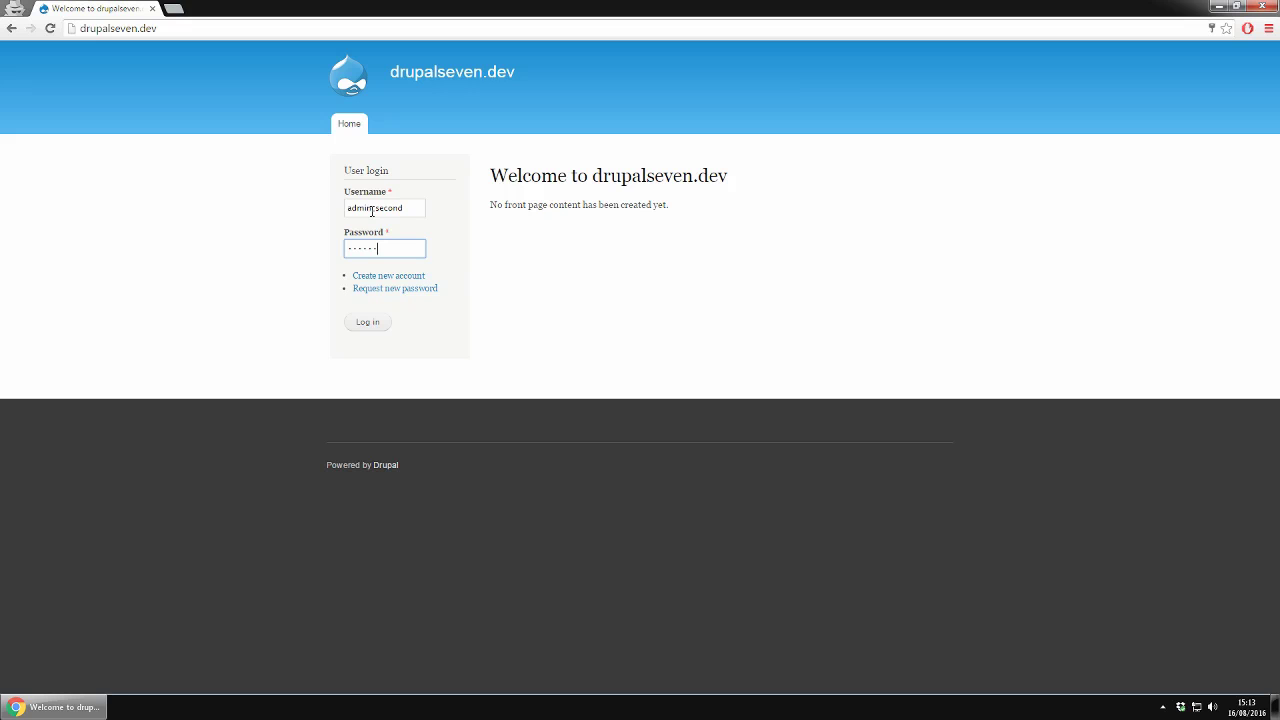
pyautogui.click(368, 323)
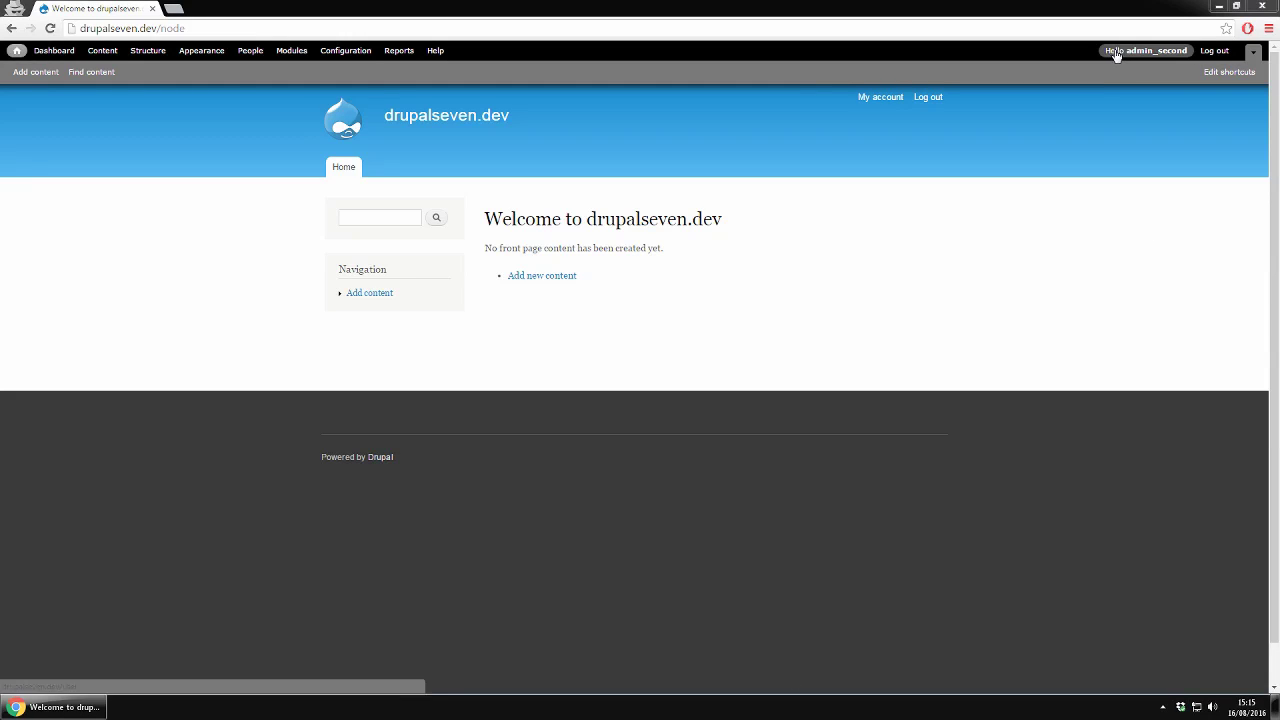
# - Change the second admin's username to admin2 in its account edit form
pyautogui.click(896, 100)
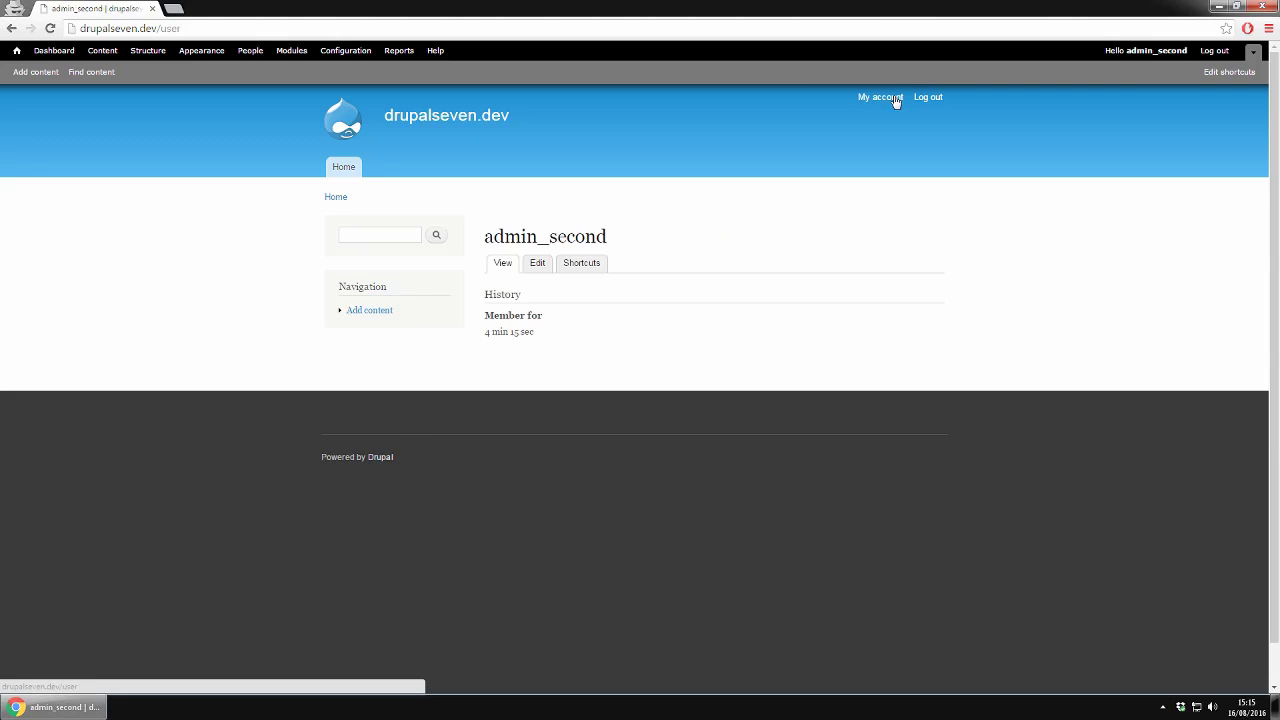
pyautogui.click(540, 267)
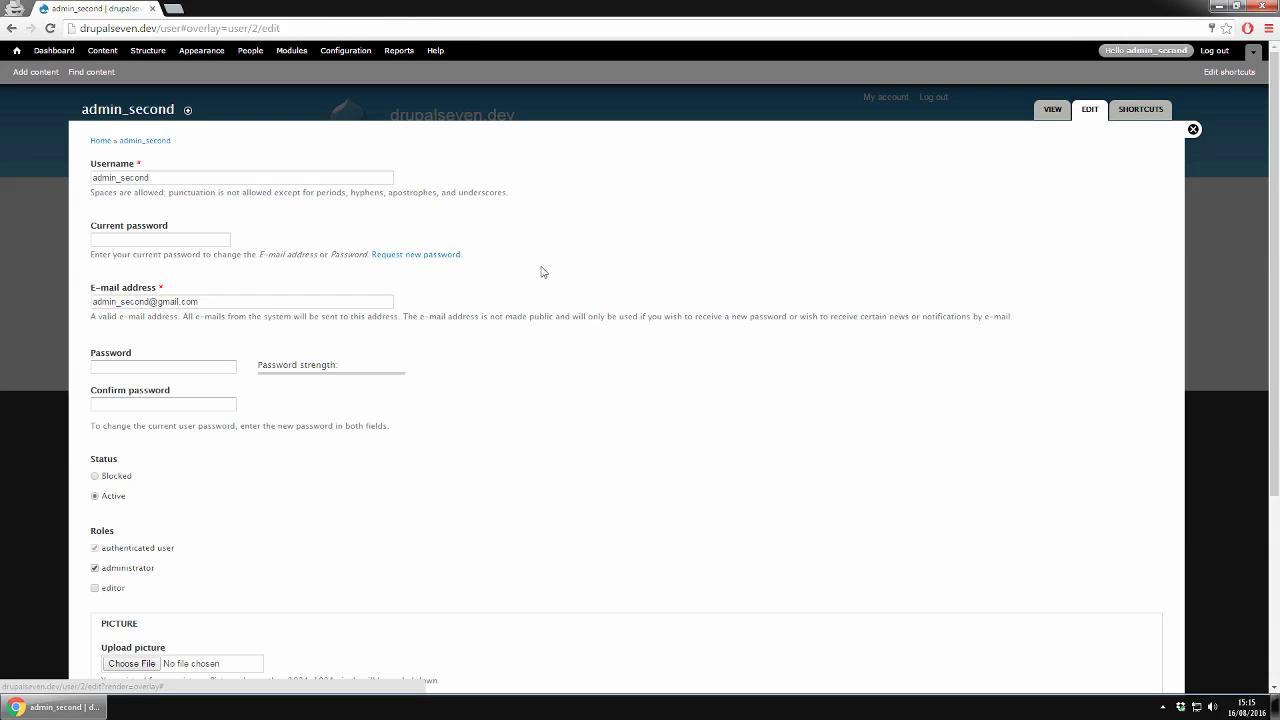
pyautogui.click(157, 183)
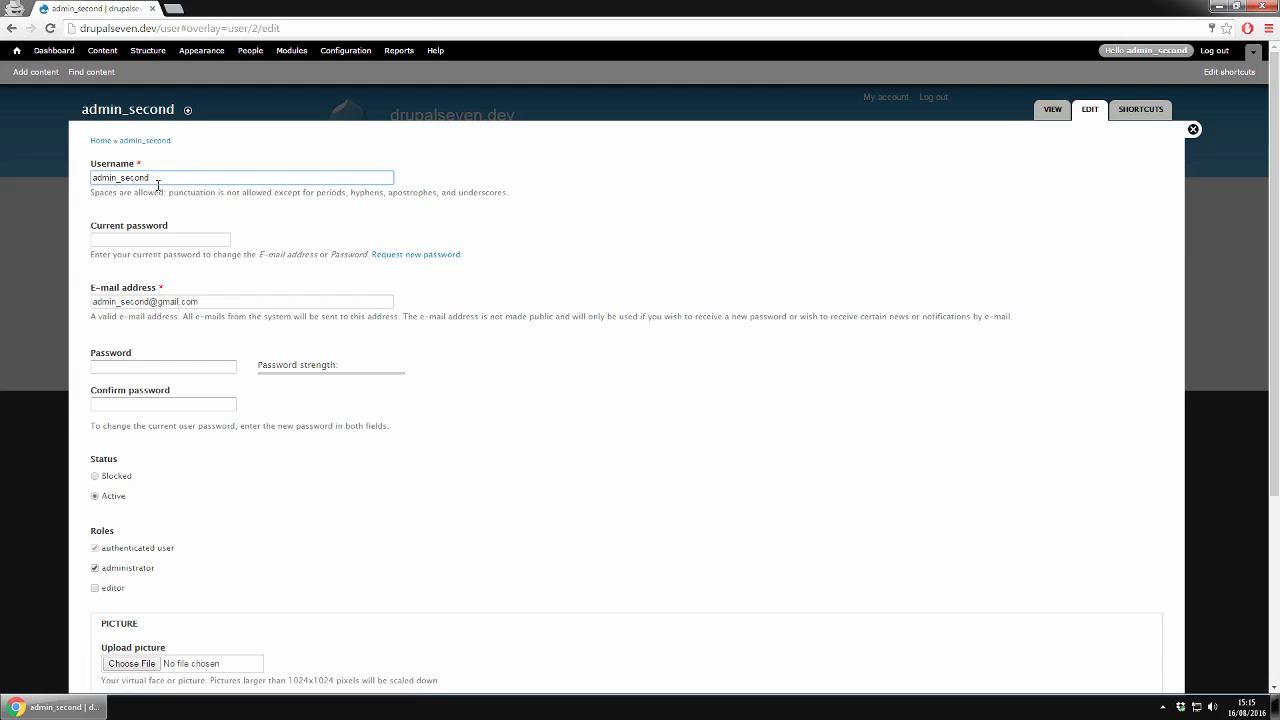
pyautogui.press('BackSpace')
pyautogui.press('BackSpace')
pyautogui.press('BackSpace')
pyautogui.press('BackSpace')
pyautogui.press('BackSpace')
pyautogui.press('BackSpace')
pyautogui.write('n2')
# - Enter the current password to authorise the change and save the account
pyautogui.click(149, 236)
pyautogui.click(186, 222)
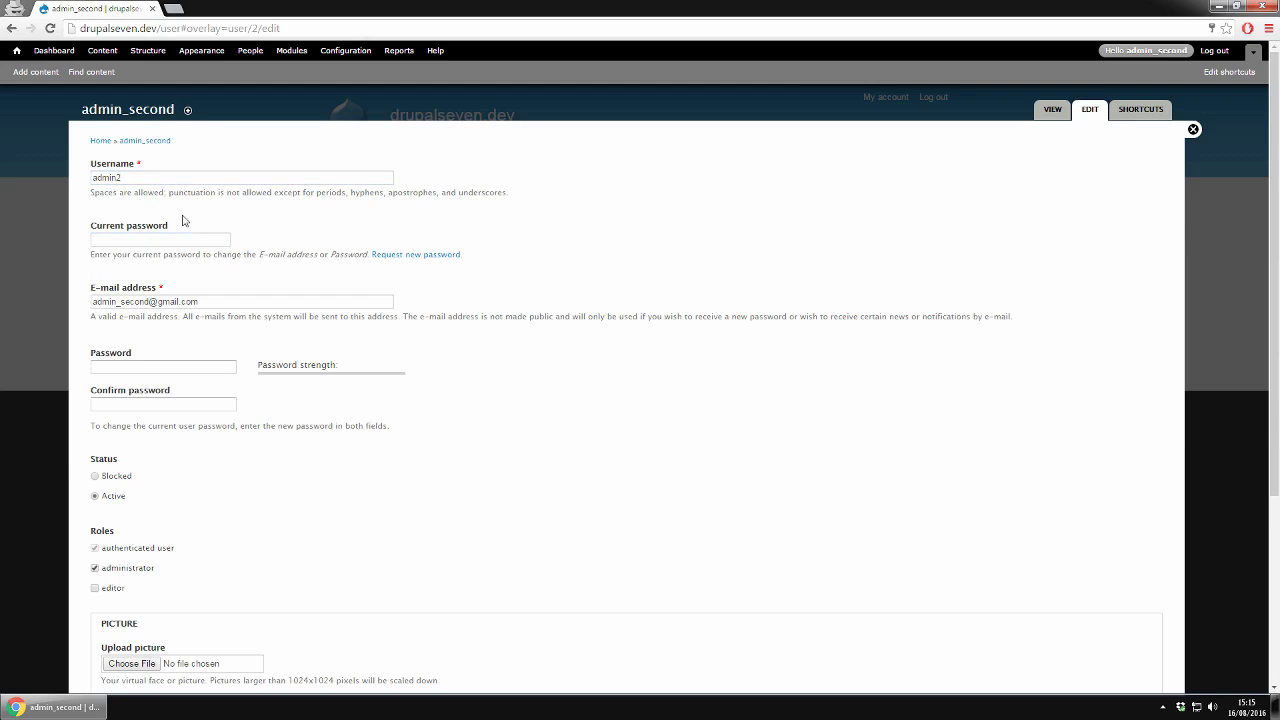
pyautogui.click(155, 240)
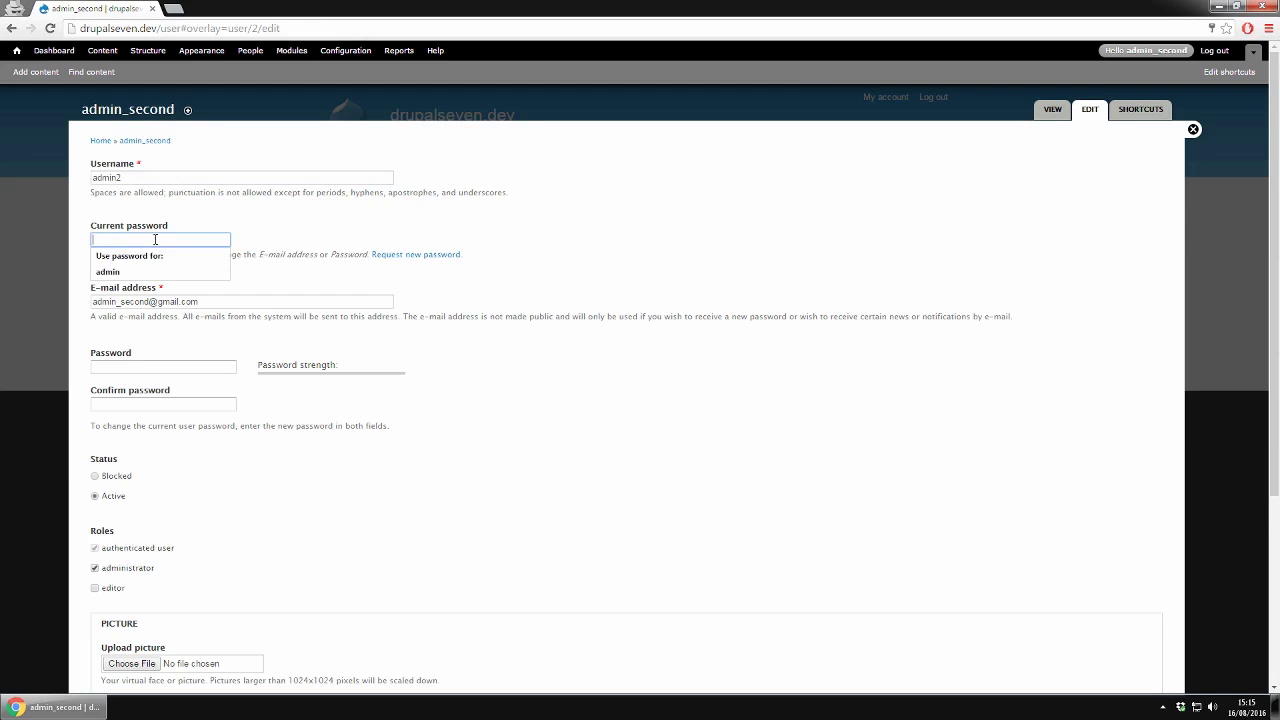
pyautogui.write('ad')
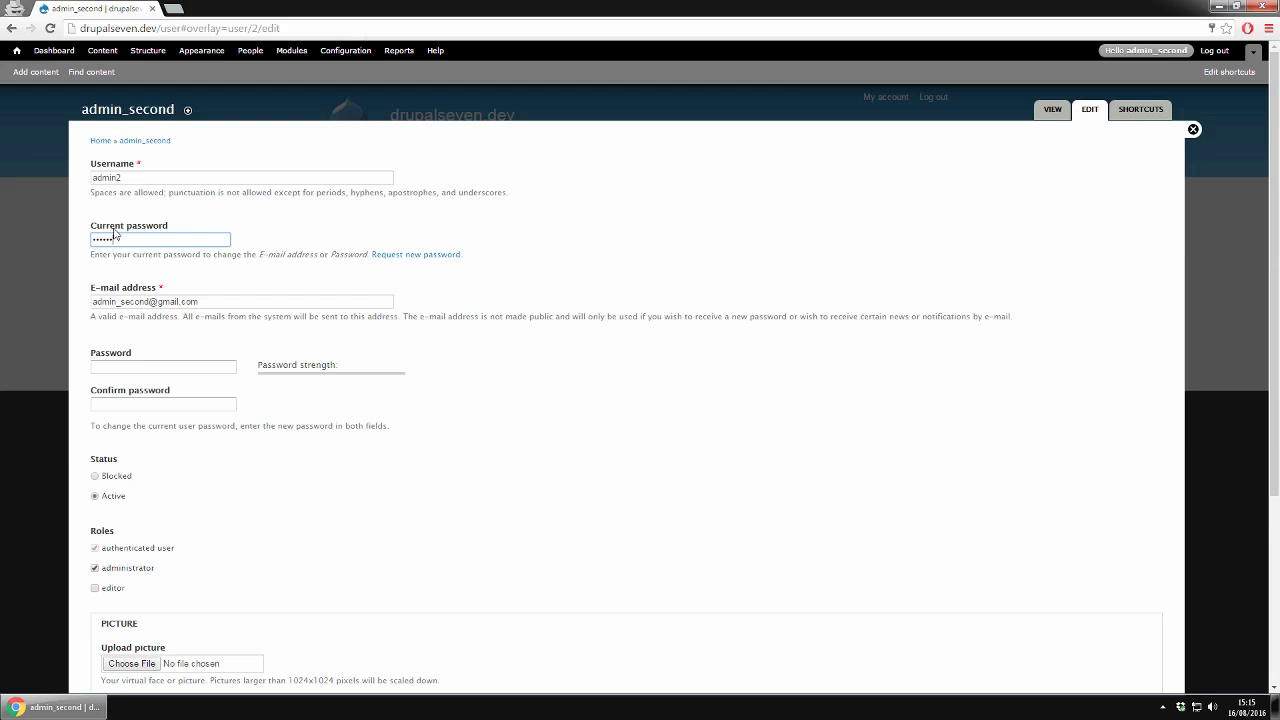
pyautogui.scroll(-2, 470, 438)
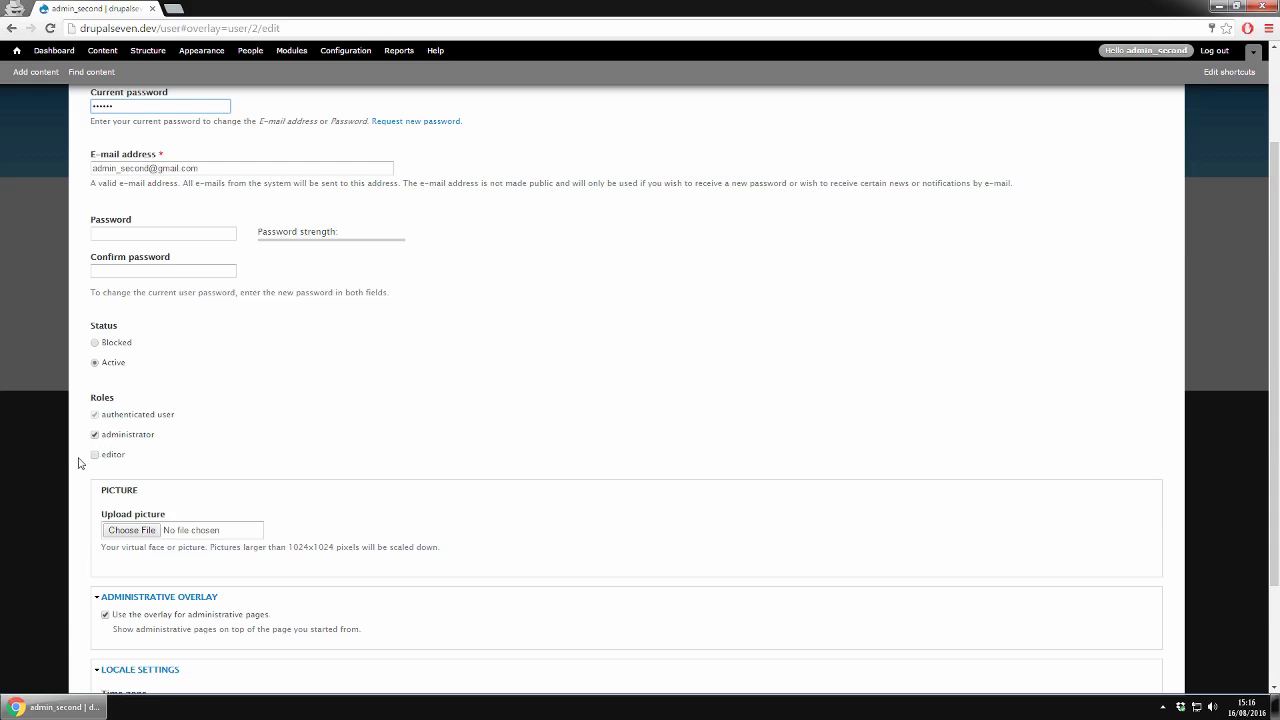
pyautogui.scroll(-2, 433, 482)
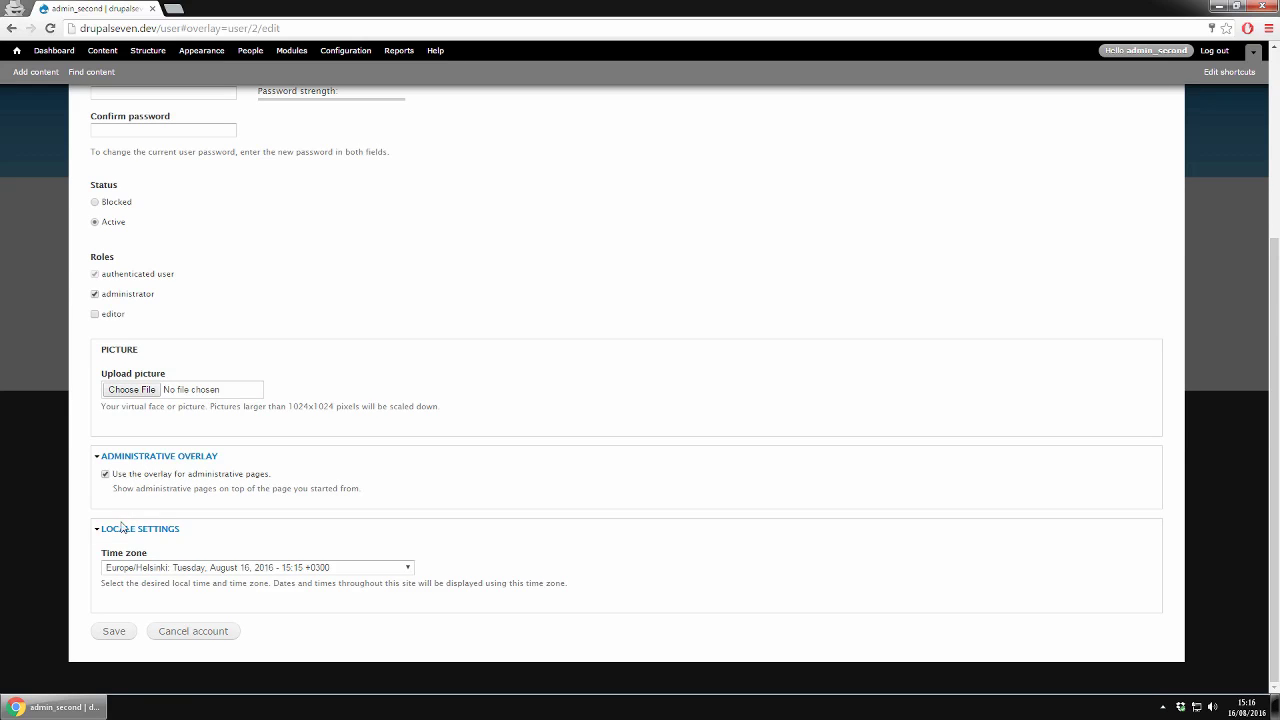
pyautogui.click(113, 631)
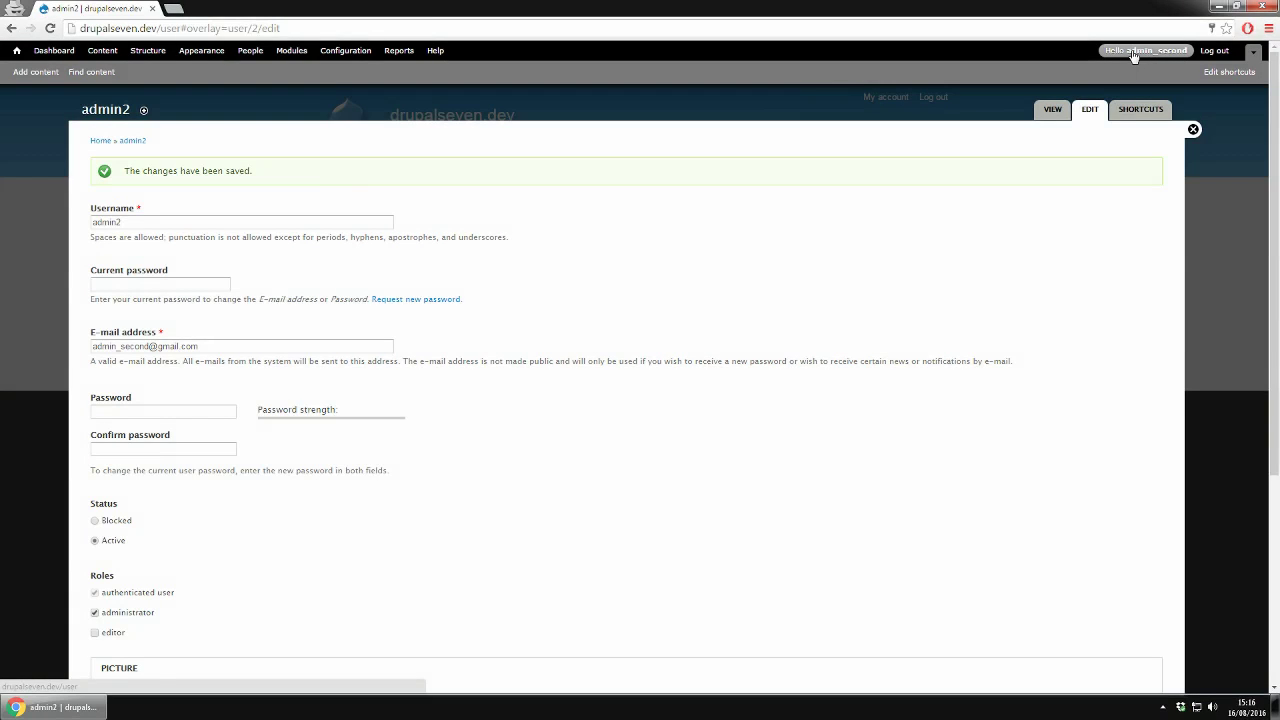
# - Close the overlay and reload the account page without the trailing #
pyautogui.click(1193, 131)
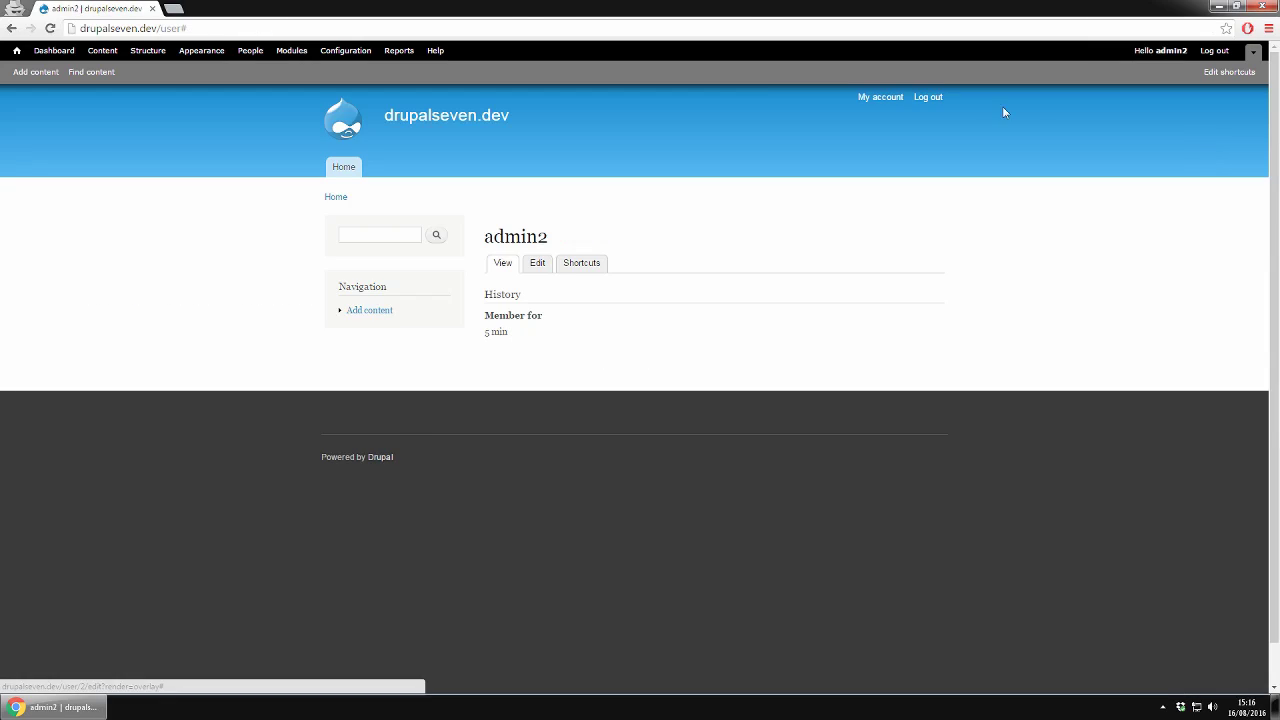
pyautogui.click(204, 25)
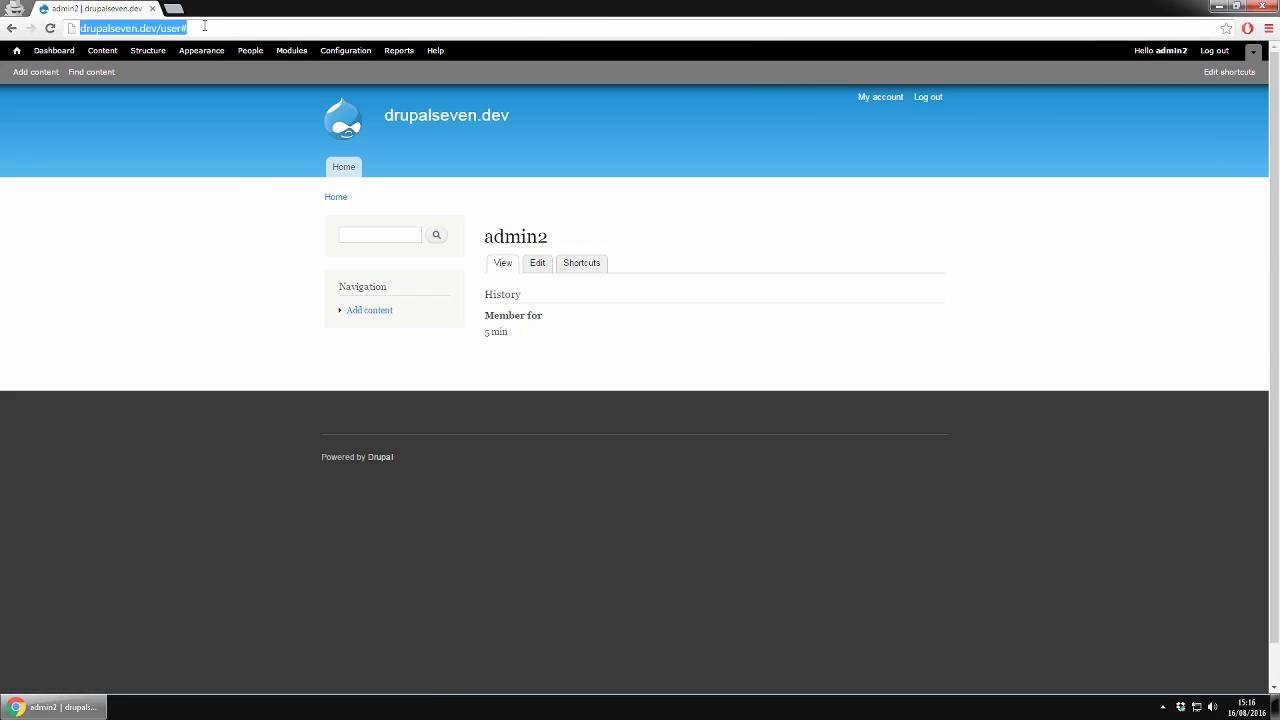
pyautogui.click(204, 25)
pyautogui.press('BackSpace')
pyautogui.press('Return')
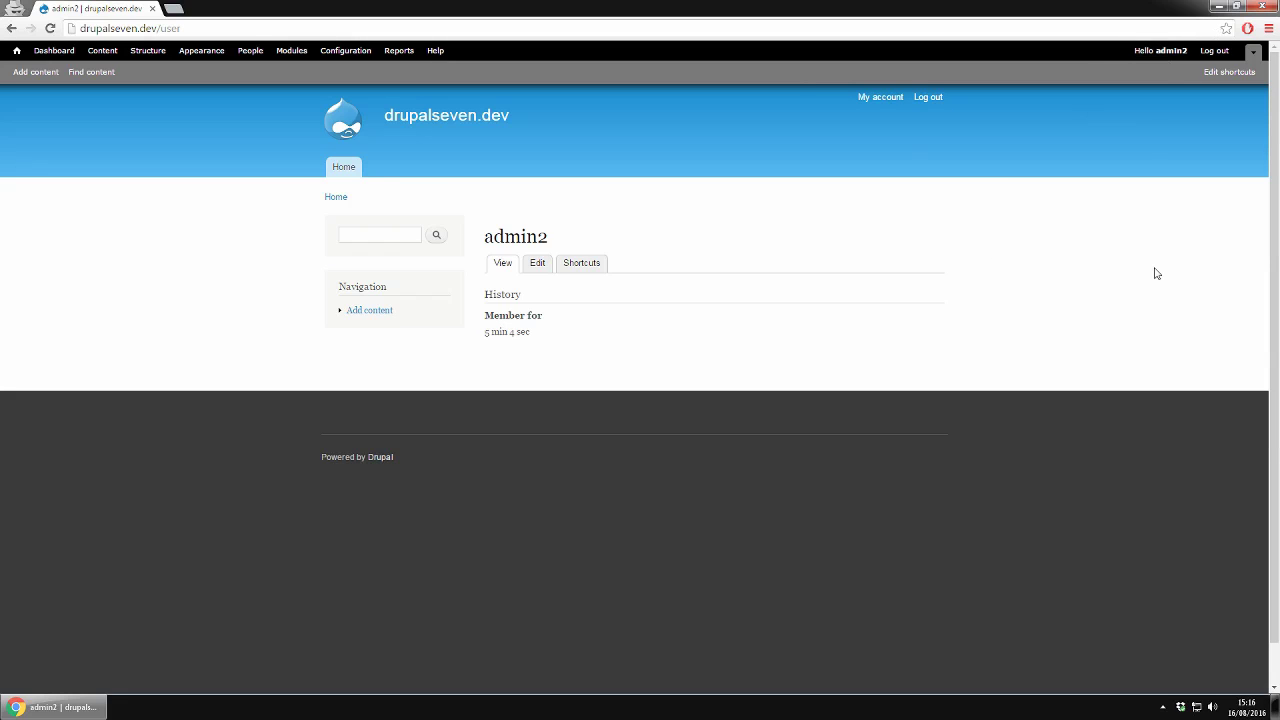
# - Log out and sign back in as admin2 with the account's password
pyautogui.click(1214, 50)
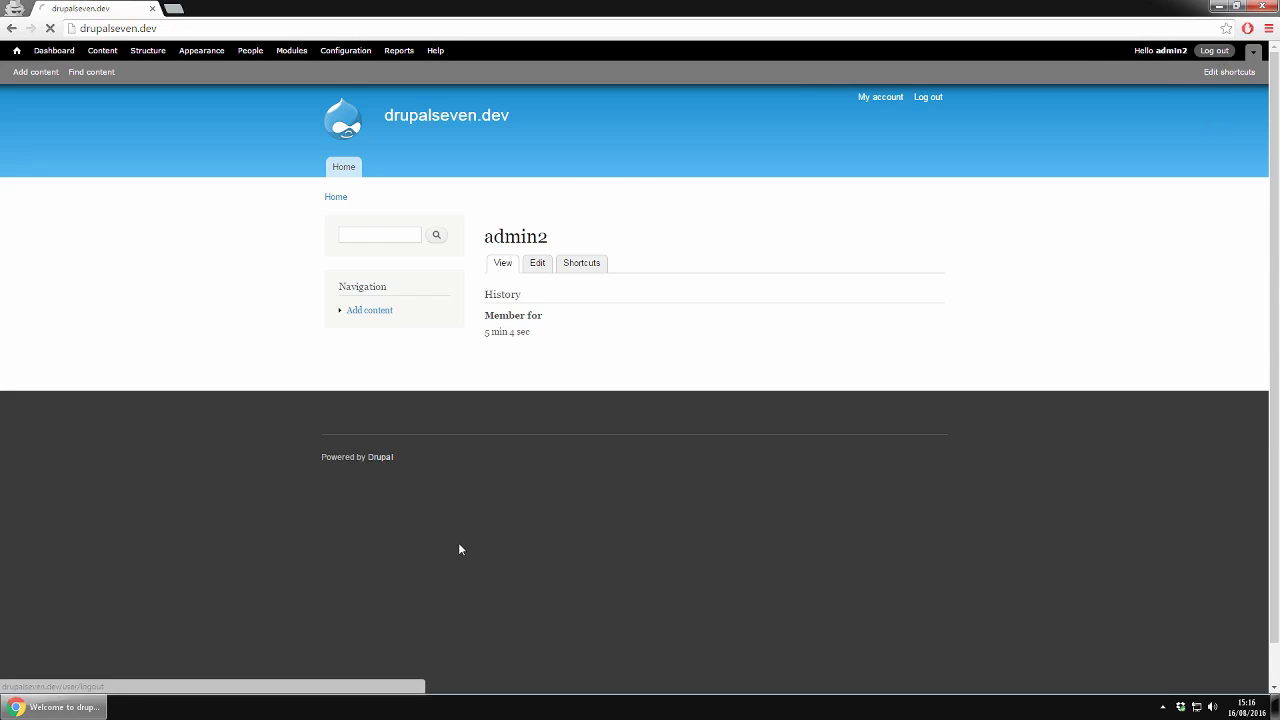
pyautogui.click(366, 204)
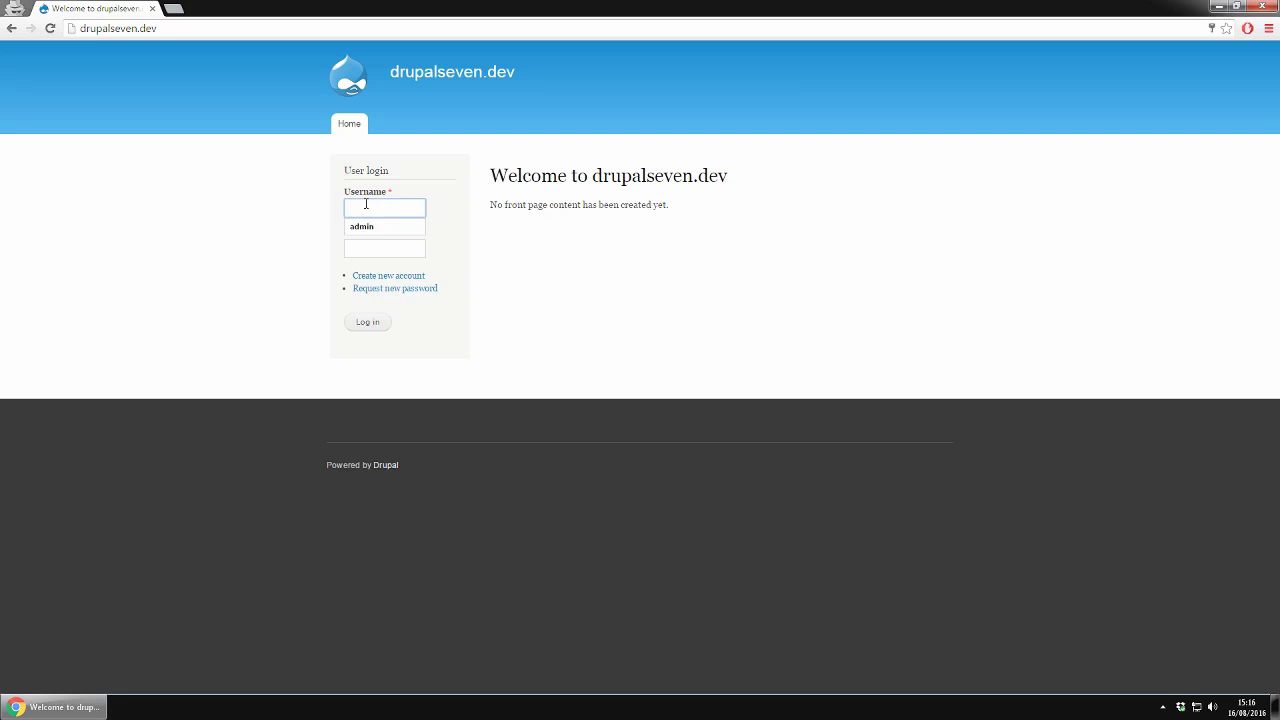
pyautogui.write('admin2')
pyautogui.press('Tab')
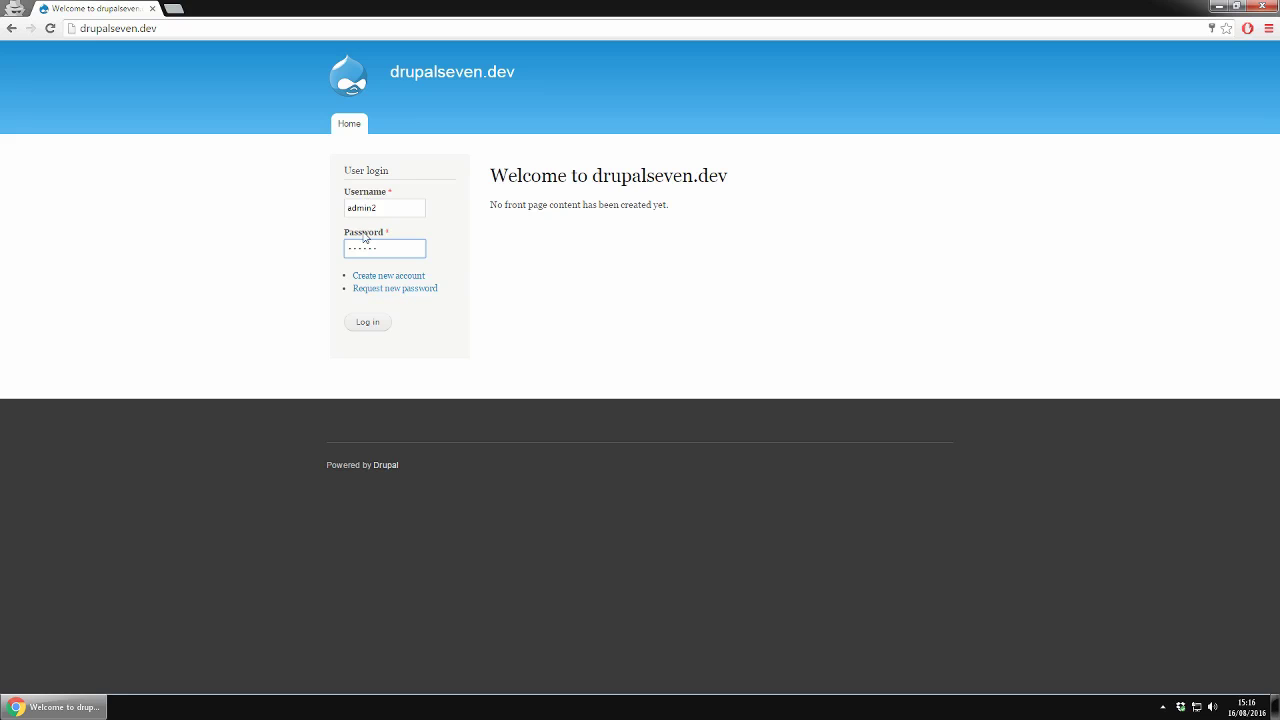
pyautogui.click(380, 325)
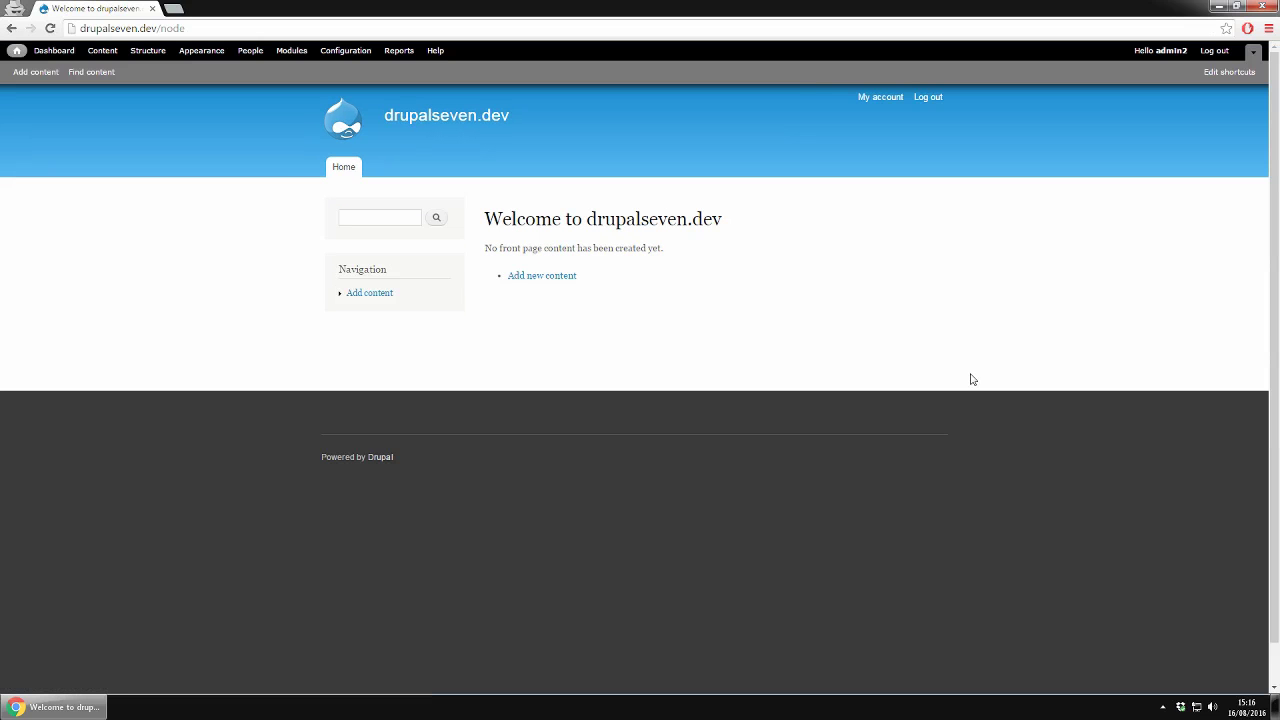